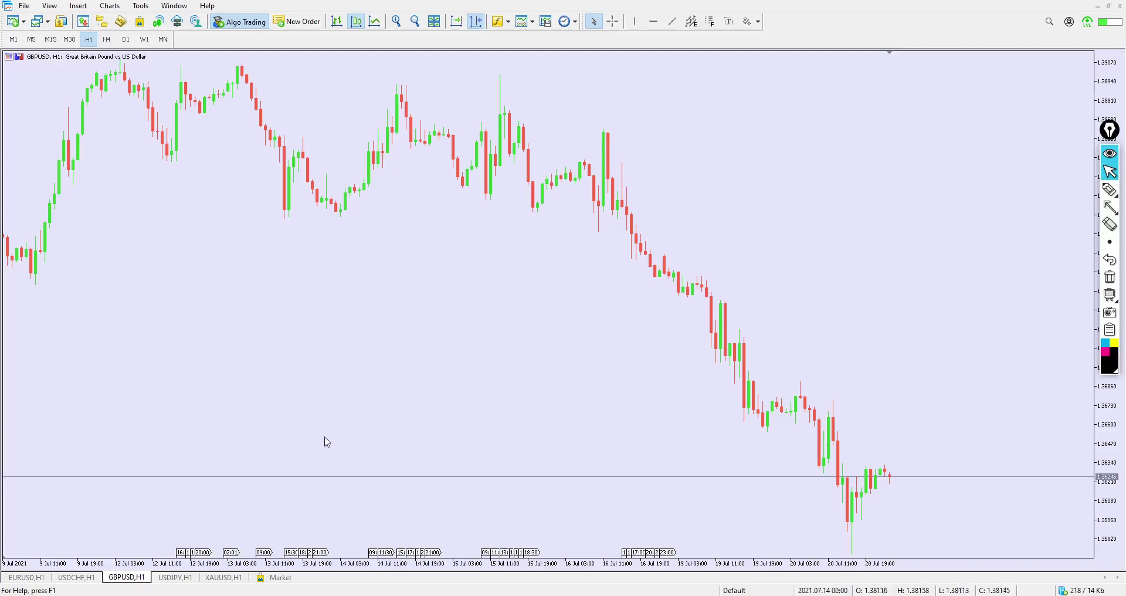
Step: Switch to the File Explorer window and extract the Guppy zones archive into its current folder
key("alt+Tab")
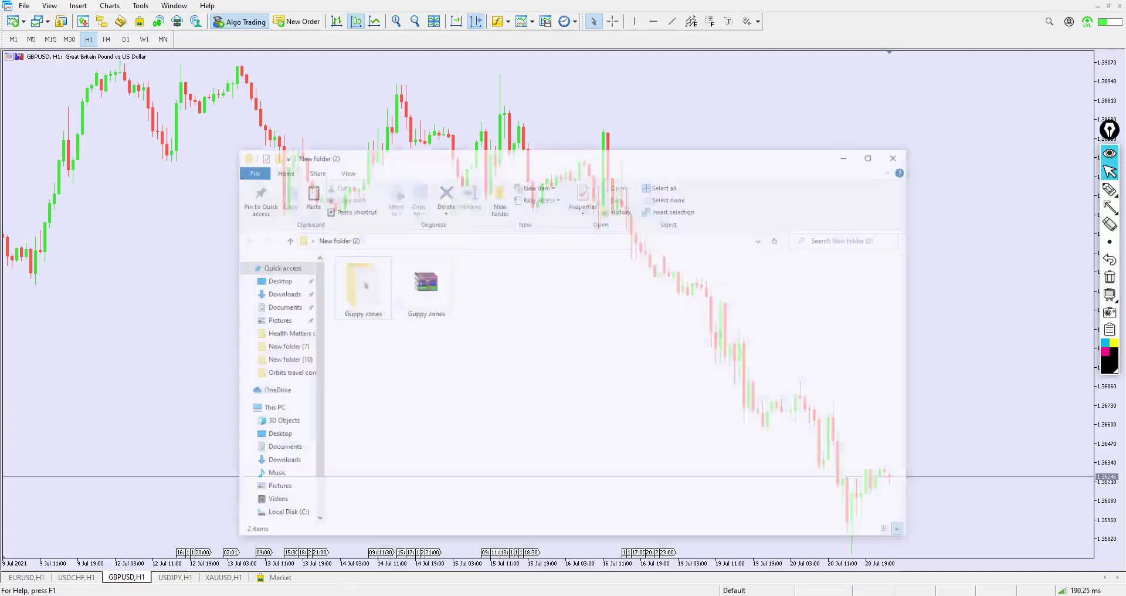
left_click_drag(425, 135, 393, 117)
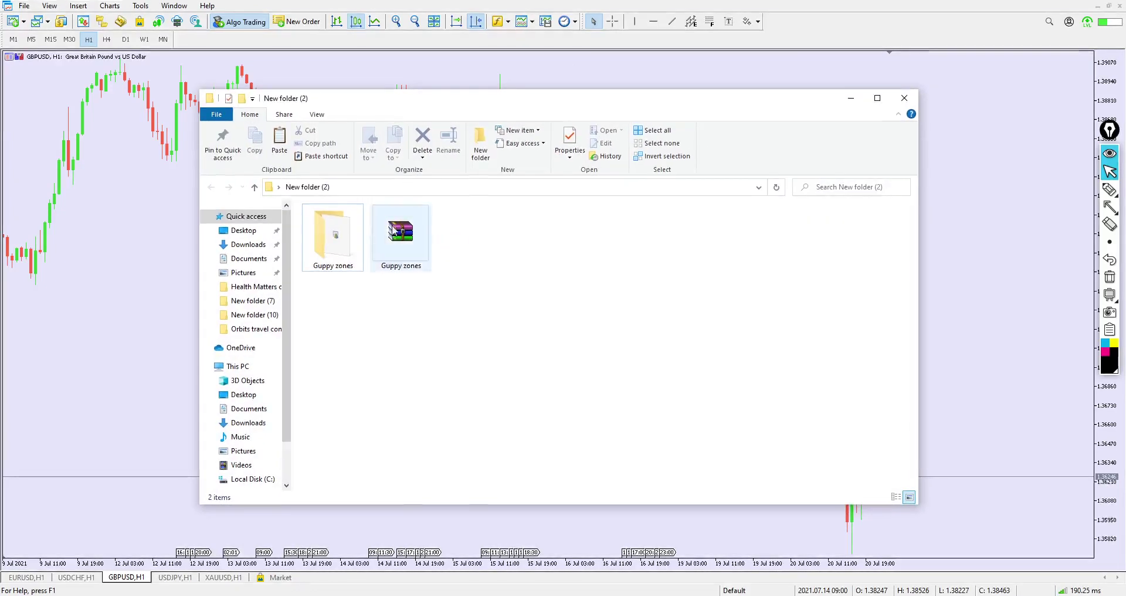
left_click(340, 235)
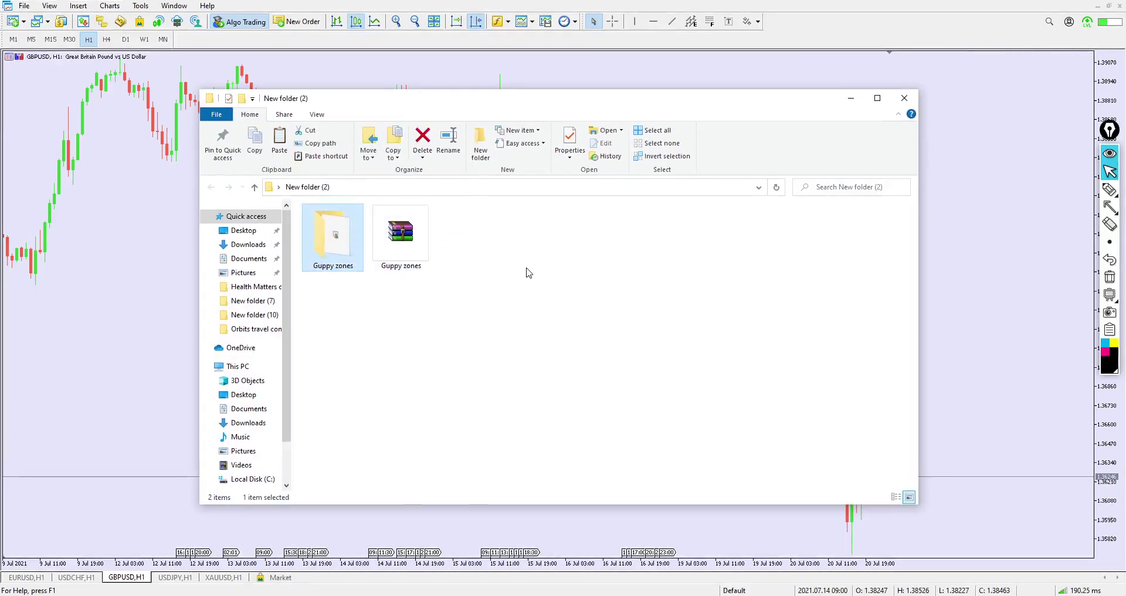
left_click(401, 234)
left_click(469, 264)
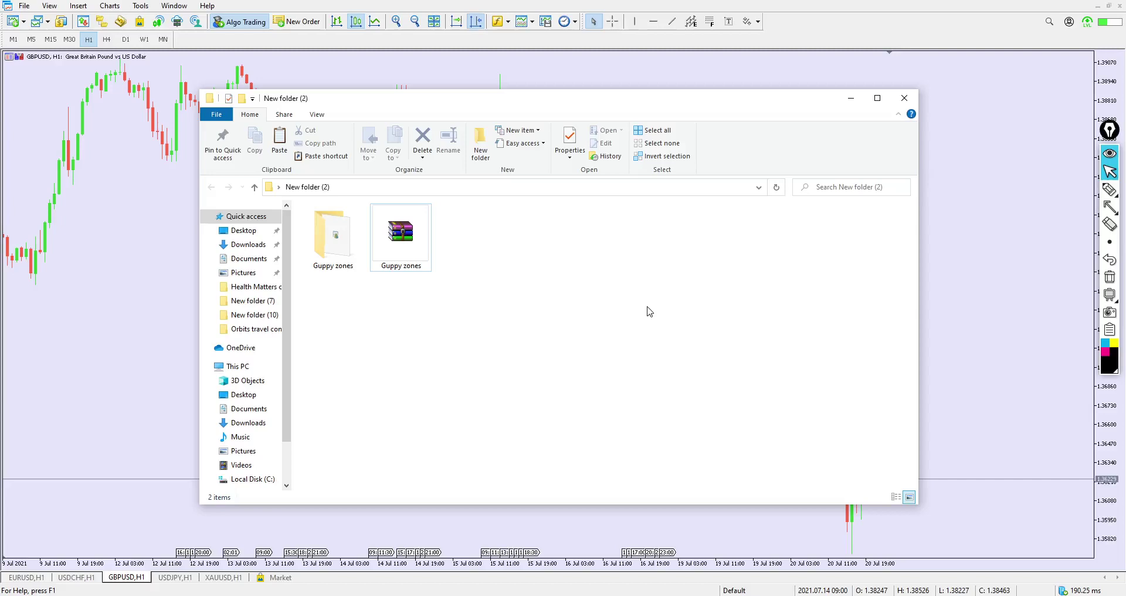
left_click(391, 235)
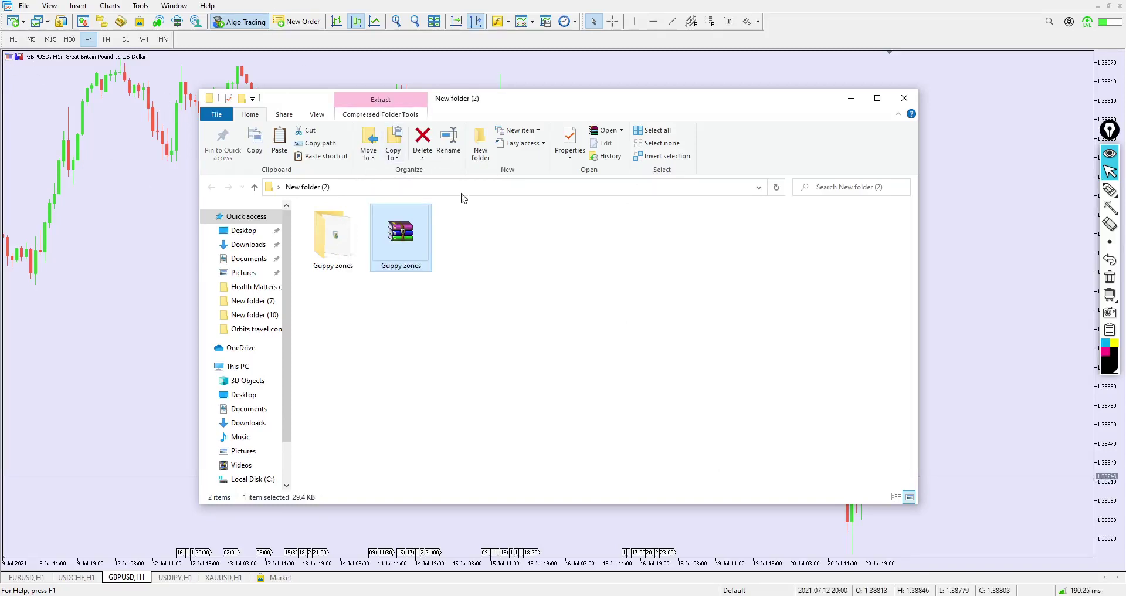
right_click(396, 233)
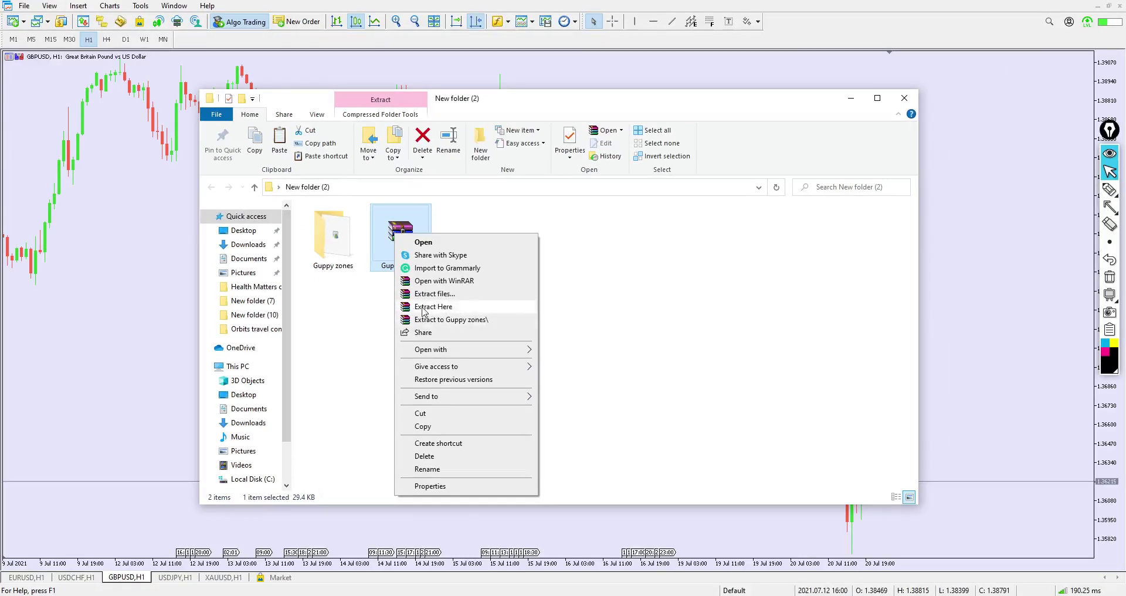
left_click(438, 307)
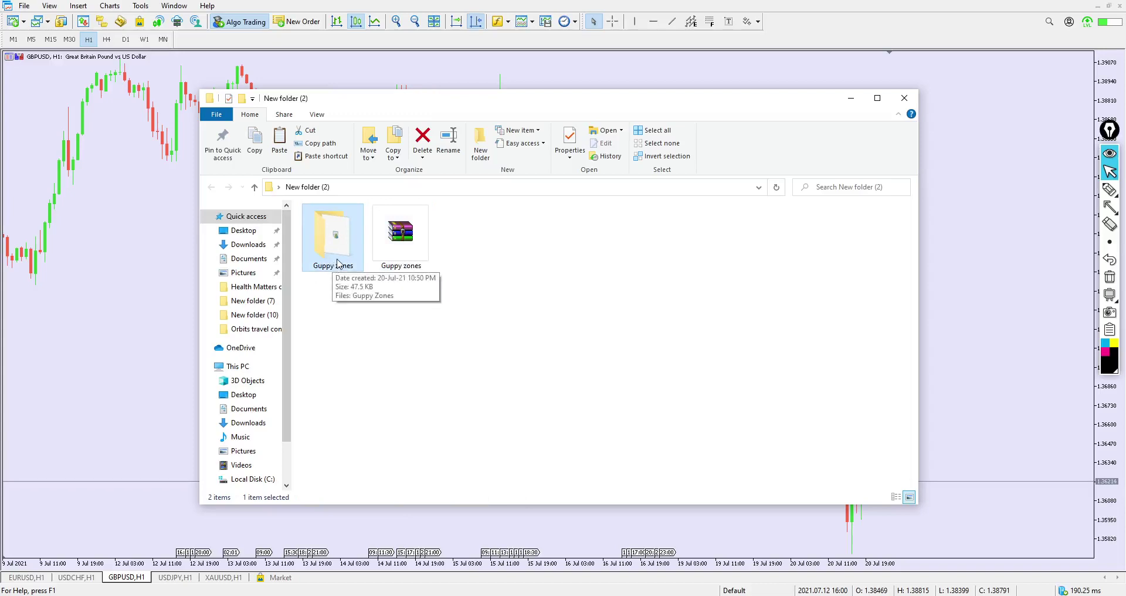
Step: Copy the extracted Guppy zones folder and minimize the File Explorer window
right_click(344, 240)
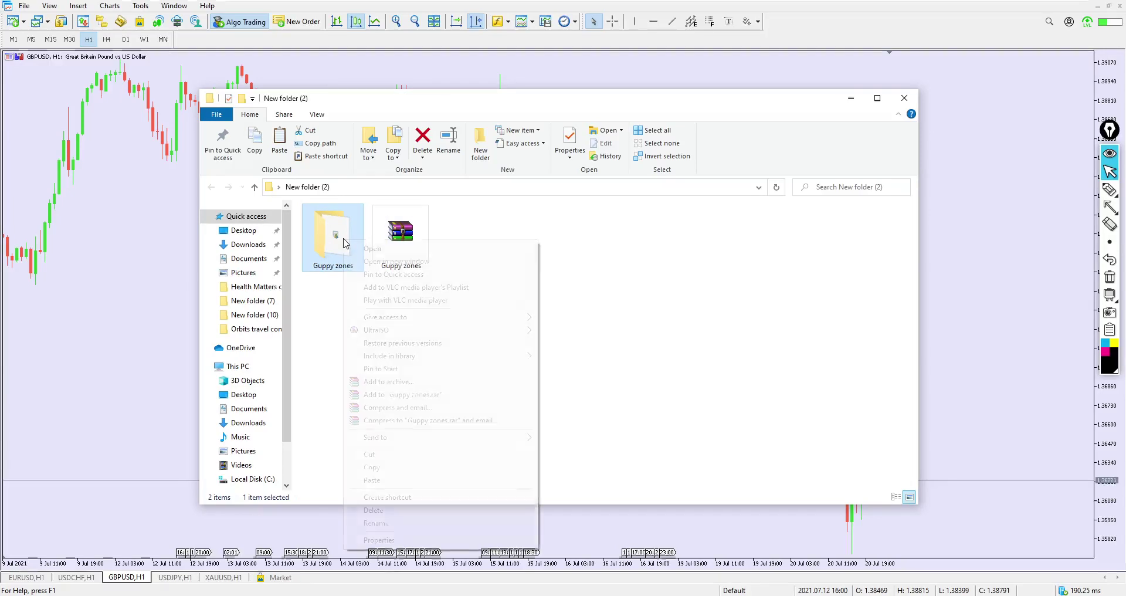
left_click(387, 467)
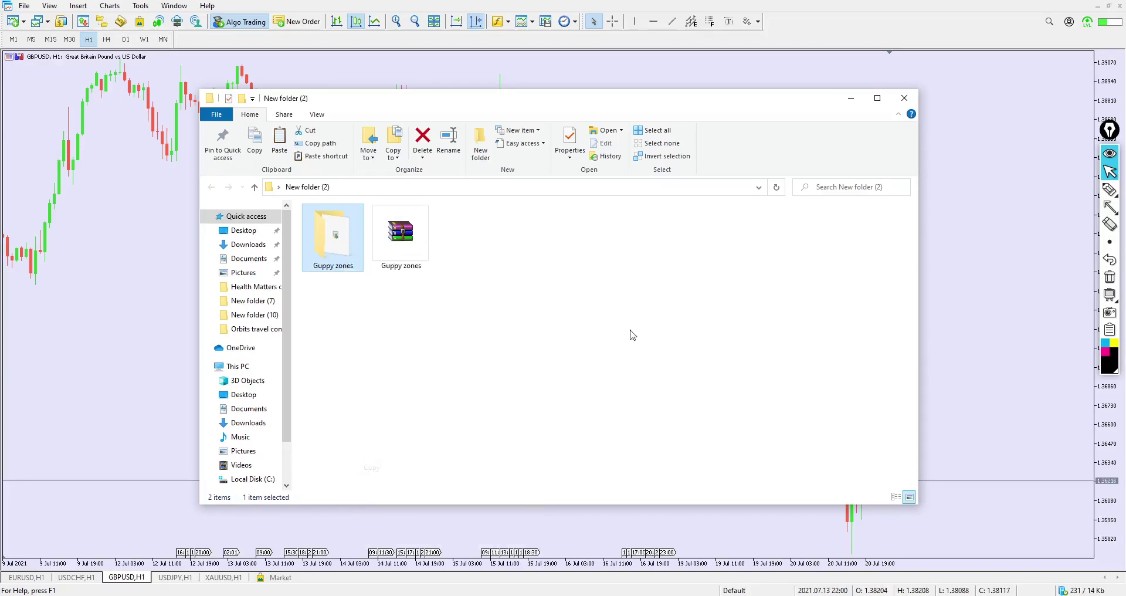
left_click(850, 99)
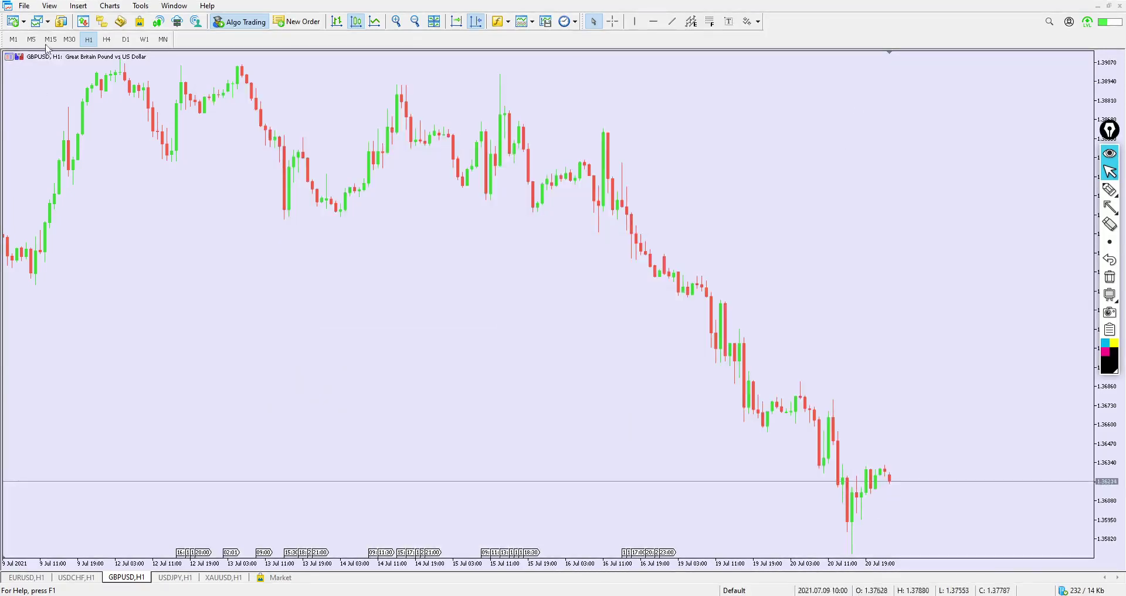
Step: Open the trading terminal's data folder and go to the Indicators folder inside MQL5
left_click(26, 7)
left_click(53, 100)
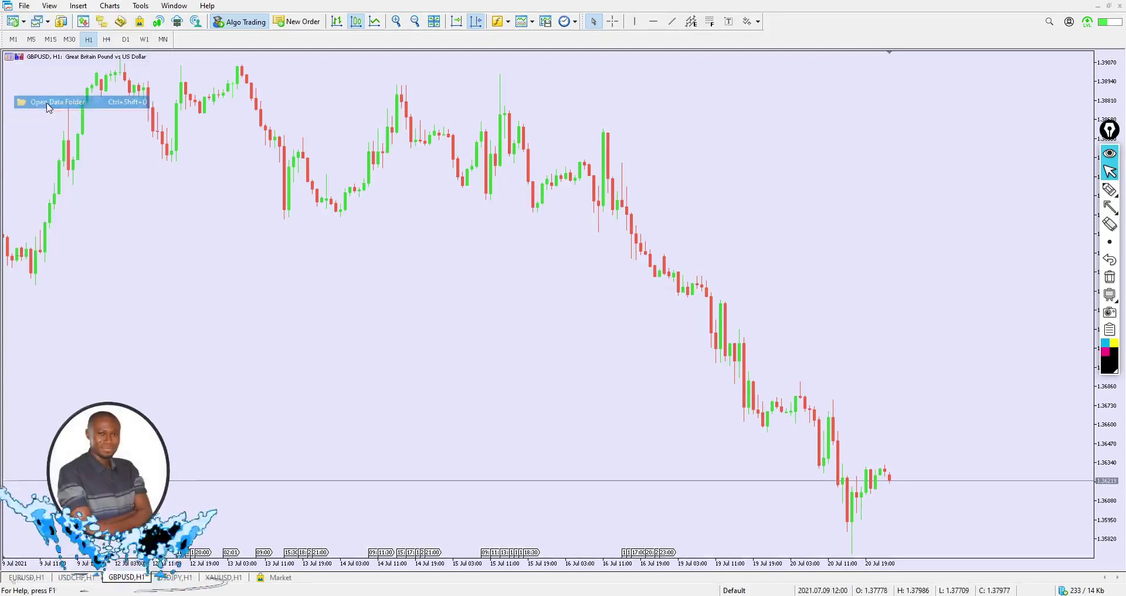
left_click(343, 277)
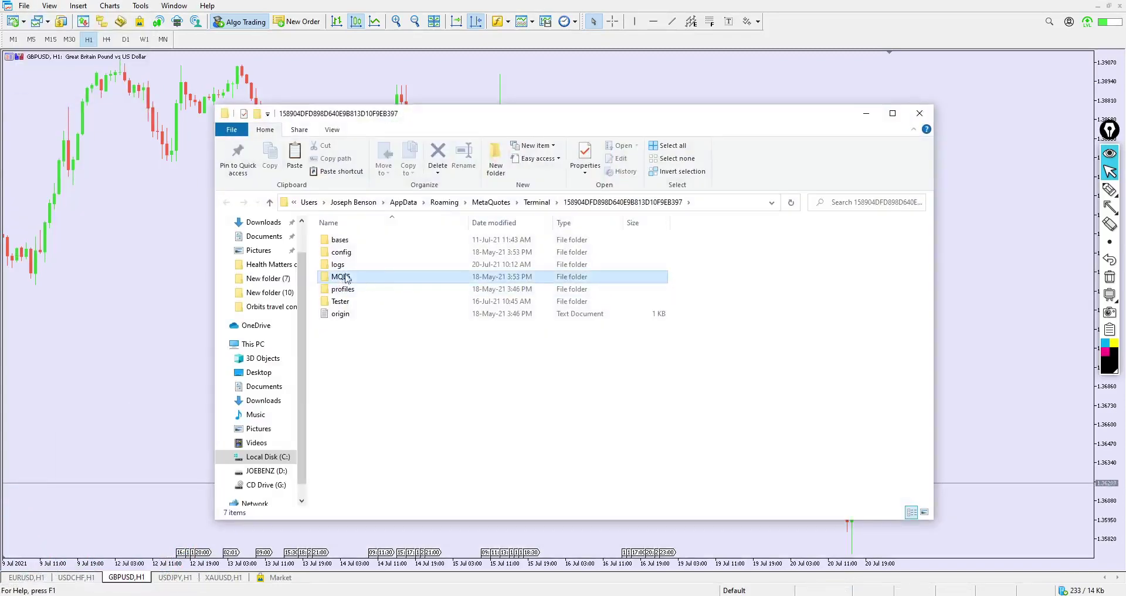
double_click(355, 278)
left_click(355, 290)
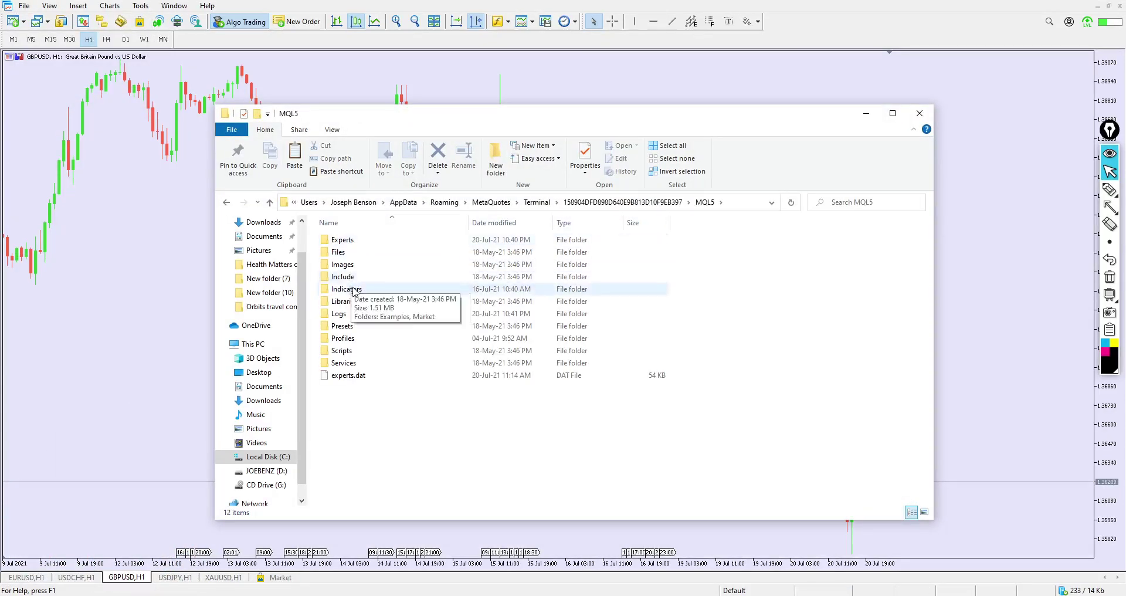
double_click(354, 289)
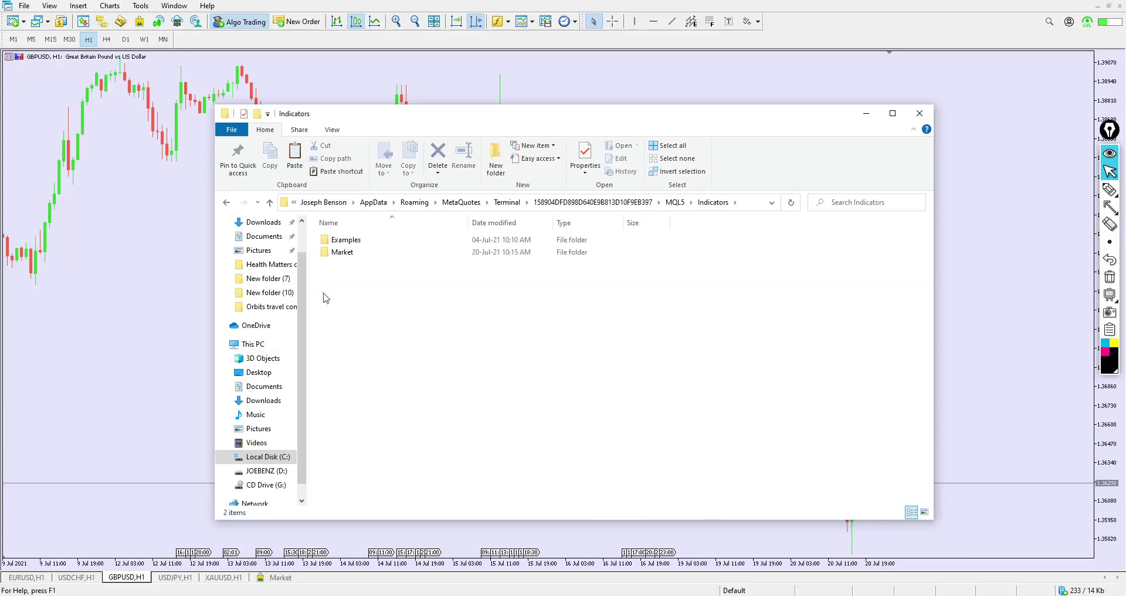
Step: Paste the copied Guppy zones folder into the Indicators folder and close the data folder window
left_click(343, 254)
right_click(335, 286)
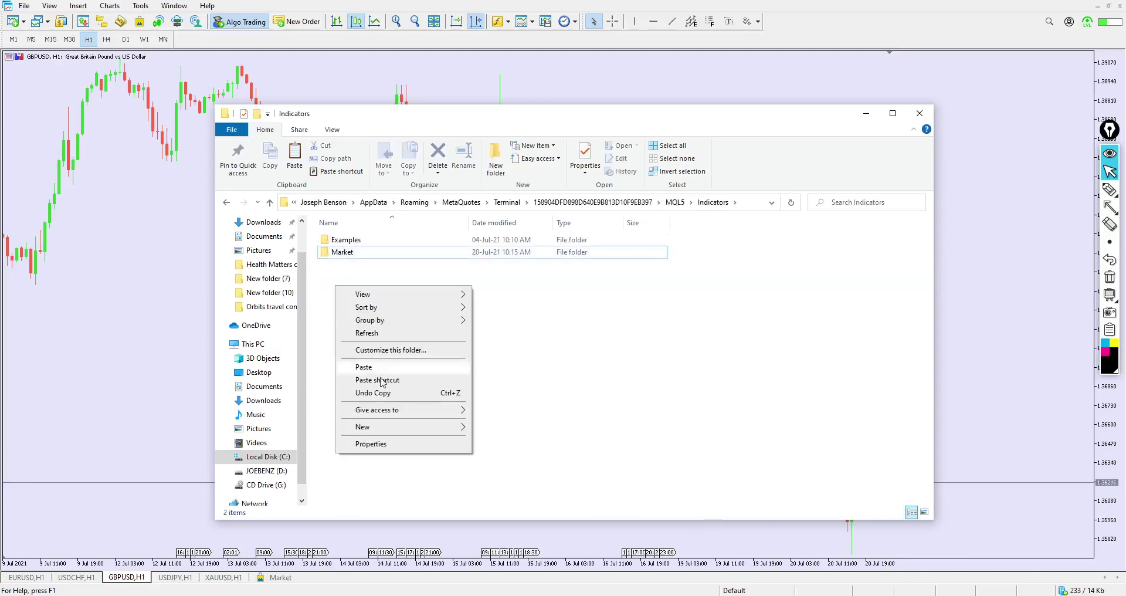
left_click(349, 368)
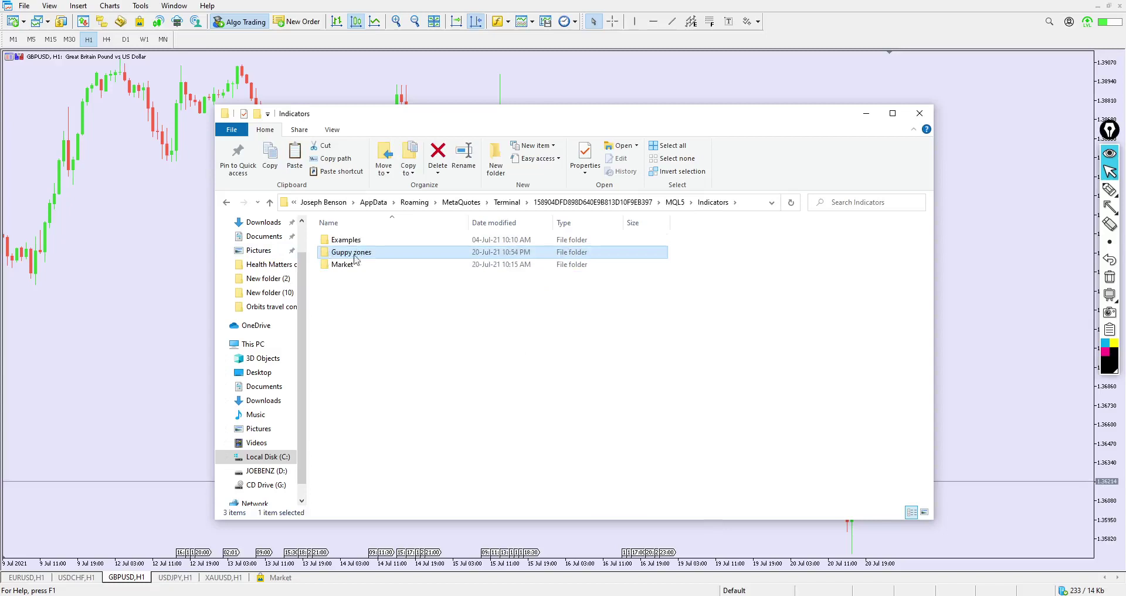
left_click(919, 113)
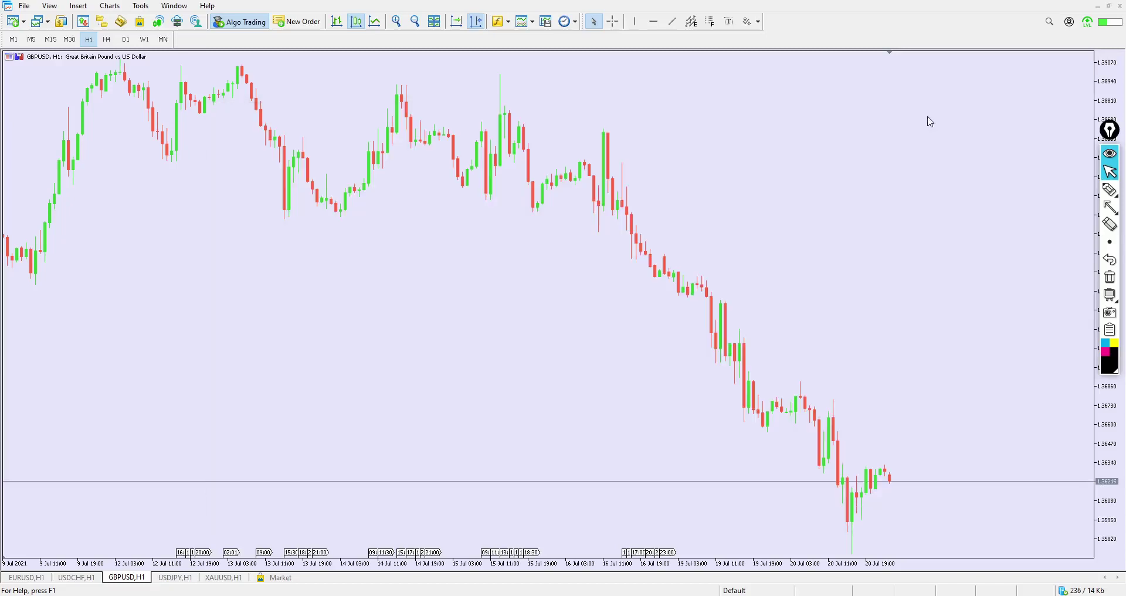
Step: Refresh the program list in the Navigator and check the contents of its Guppy zones indicator folder
scroll(372, 327, "up", 2)
left_click_drag(372, 326, 107, 275)
left_click(102, 21)
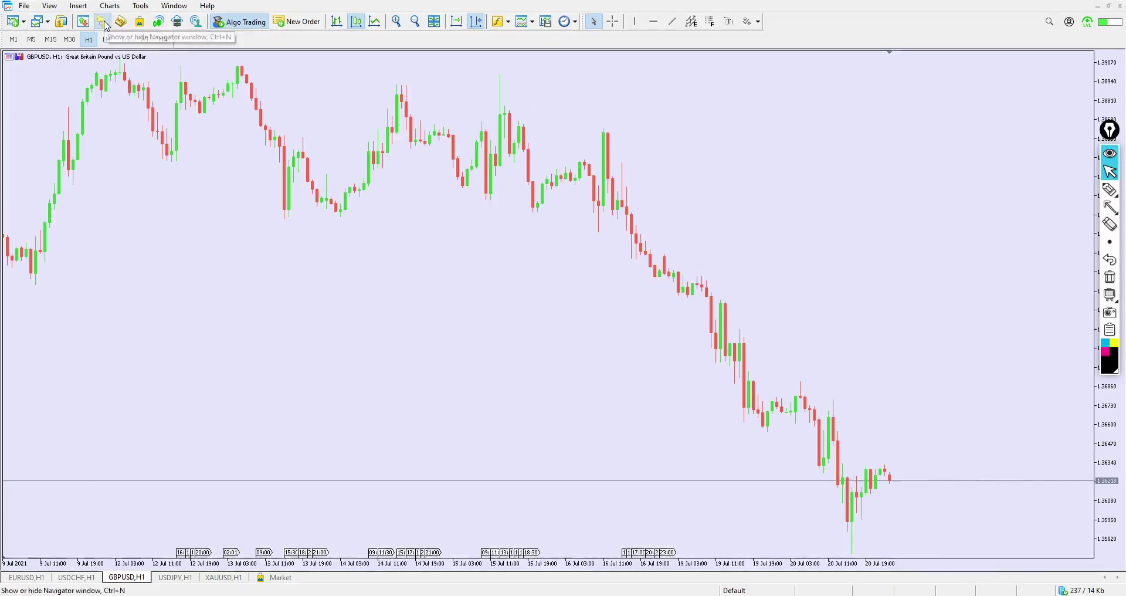
right_click(93, 305)
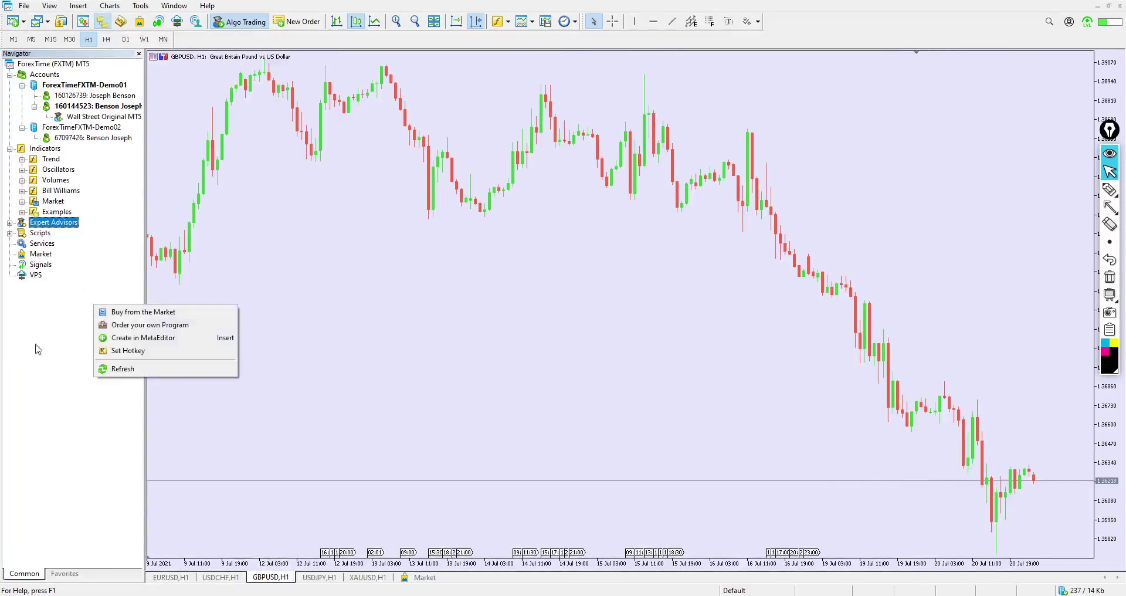
left_click(120, 369)
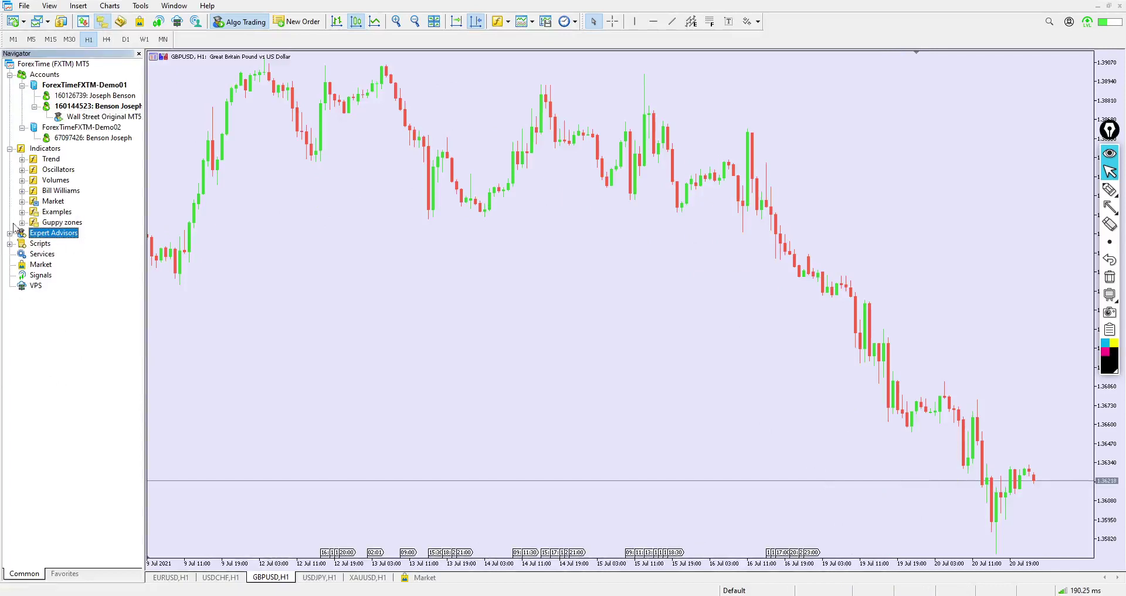
left_click(66, 224)
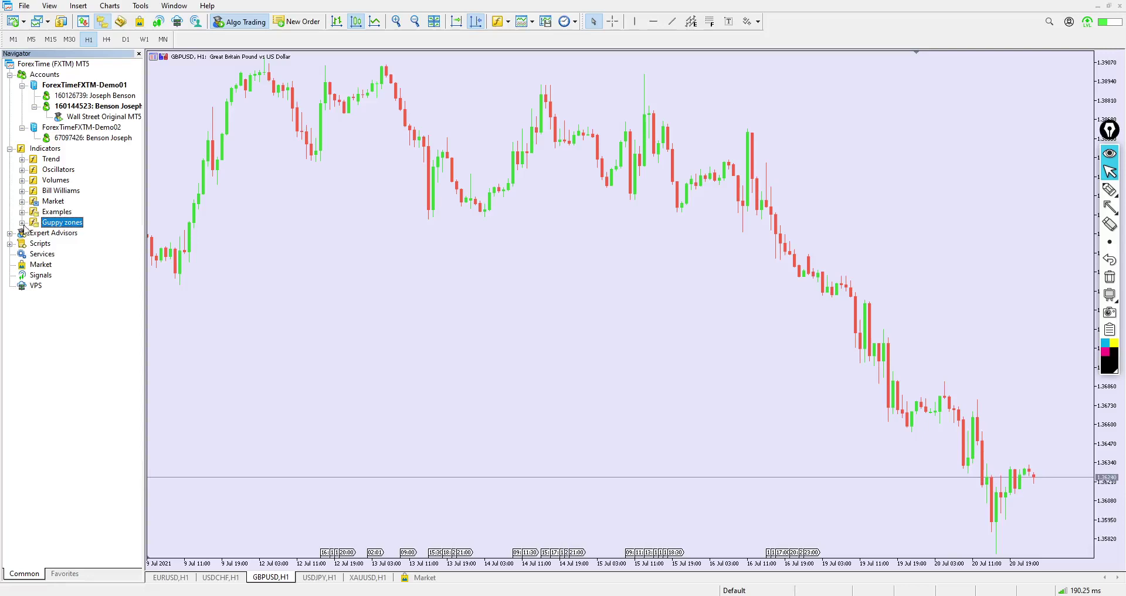
left_click(21, 223)
left_click(88, 234)
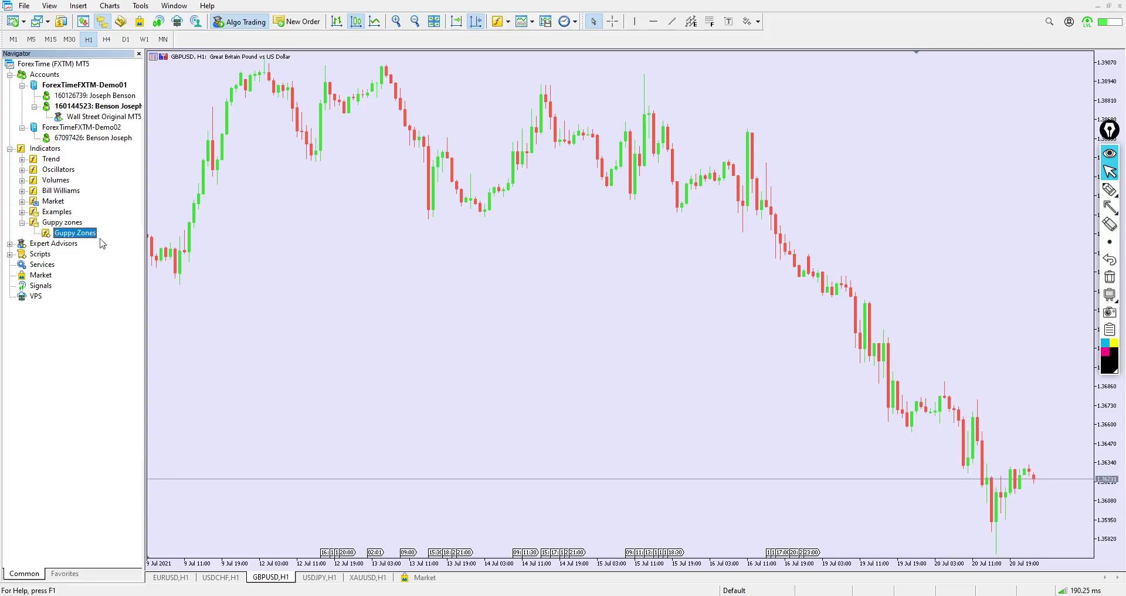
left_click(22, 223)
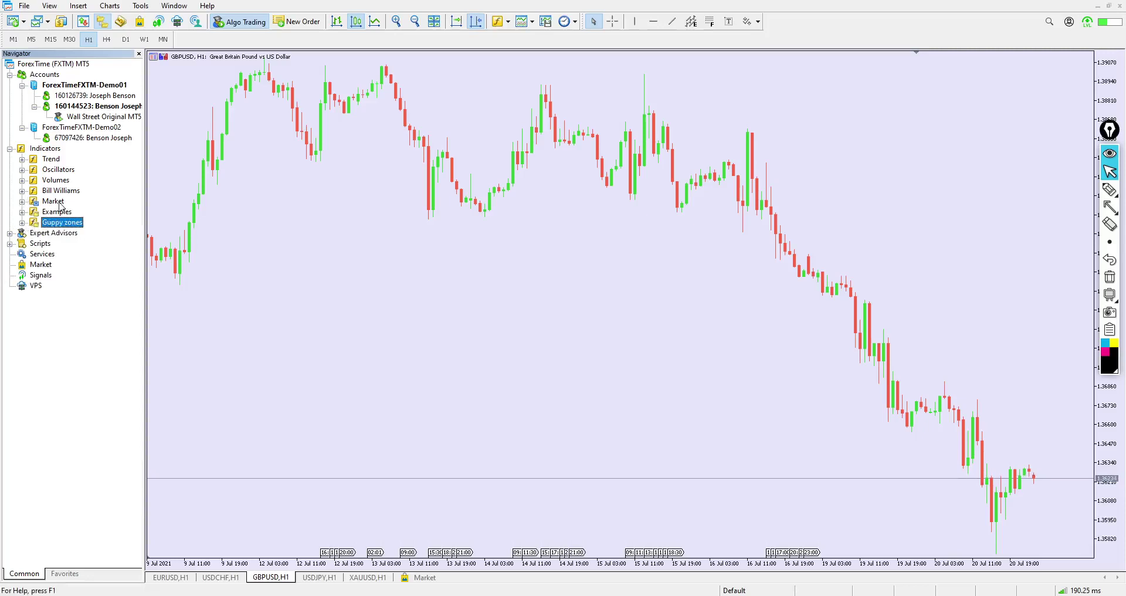
Step: Apply the Guppy Zones indicator from the Market indicators to the GBPUSD H1 chart with its default settings
left_click(21, 201)
left_click(63, 224)
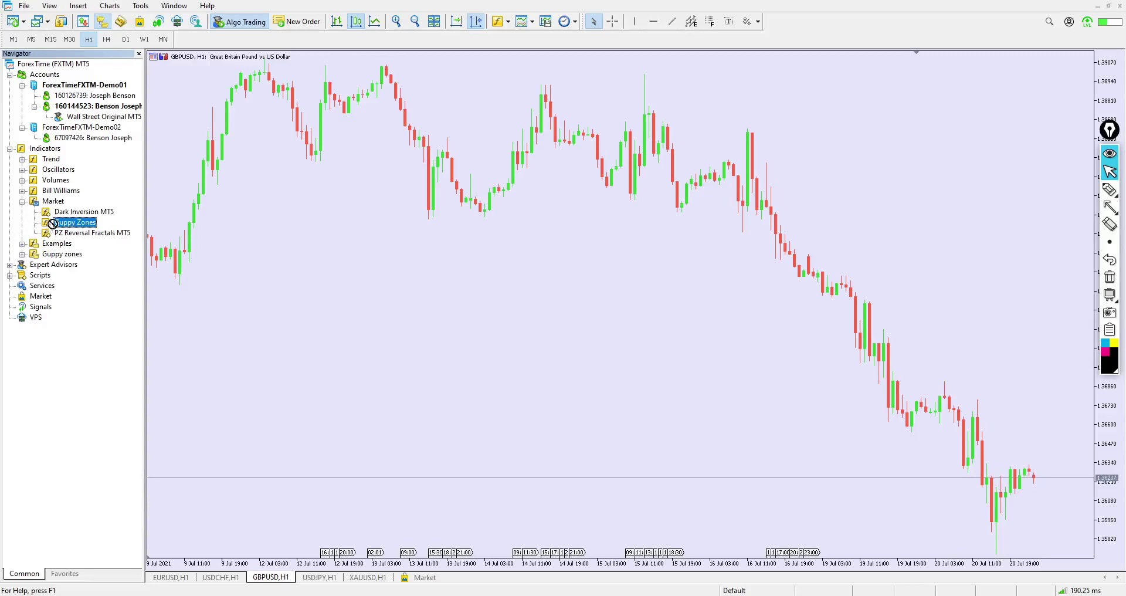
left_click_drag(493, 264, 493, 265)
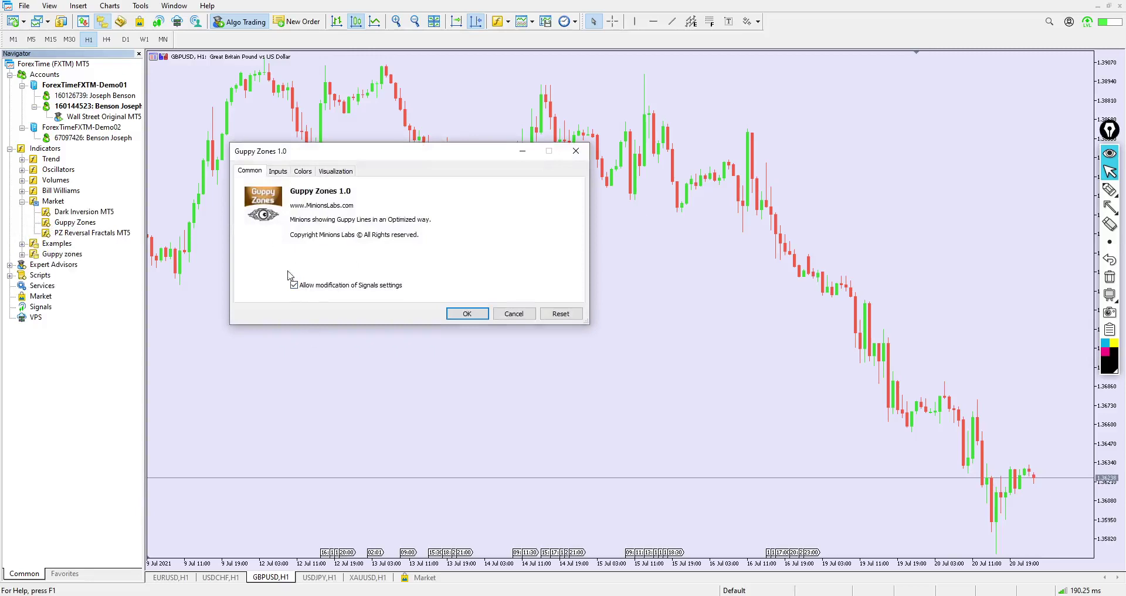
left_click(278, 171)
left_click(303, 171)
left_click(348, 171)
left_click(249, 171)
left_click(466, 314)
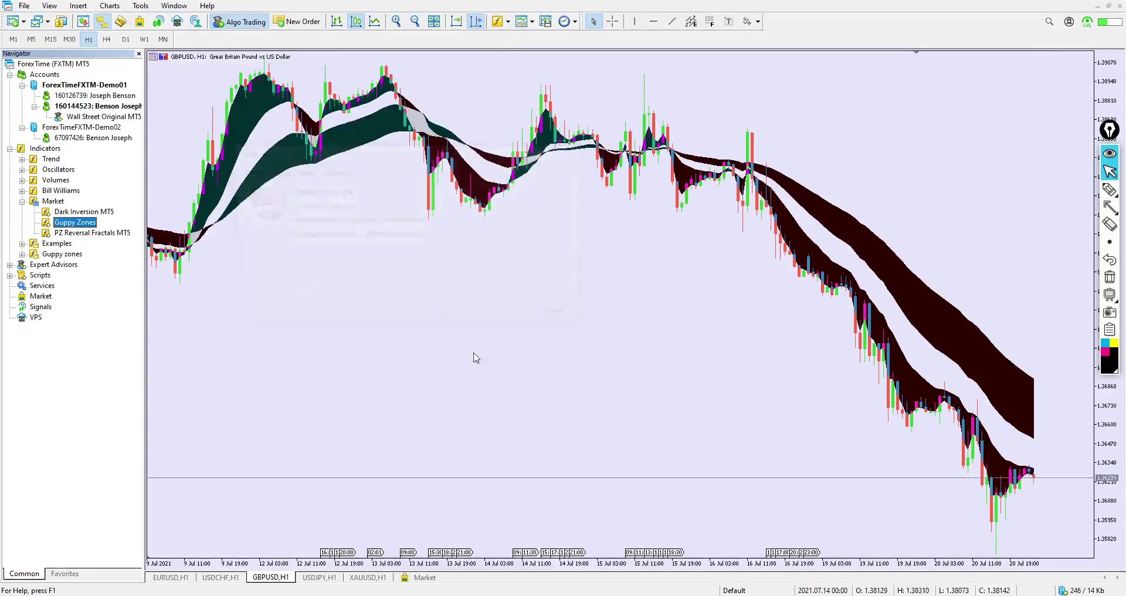
Step: Hide the Navigator to give the GBPUSD chart the full window width
left_click(96, 24)
scroll(375, 241, "up", 2)
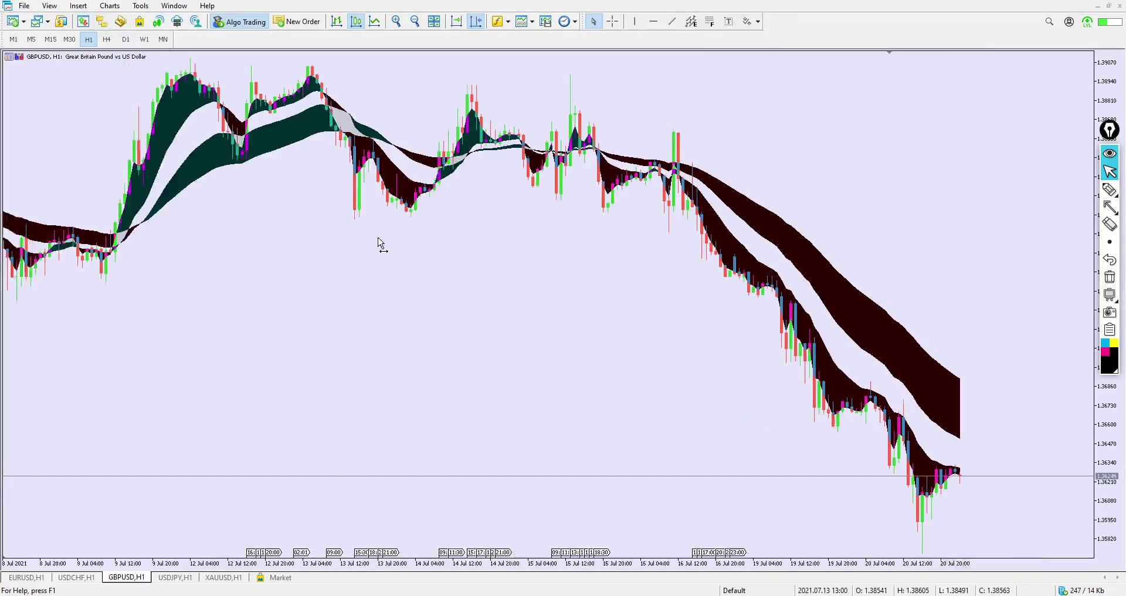
left_click_drag(322, 322, 360, 337)
left_click_drag(315, 376, 168, 349)
left_click_drag(315, 317, 281, 342)
Step: Draw an annotation arrow from the chart up to the H1 timeframe and clear it again
key("a")
mouse_move(122, 350)
left_mouse_down()
mouse_move(86, 41)
mouse_move(89, 54)
left_mouse_up()
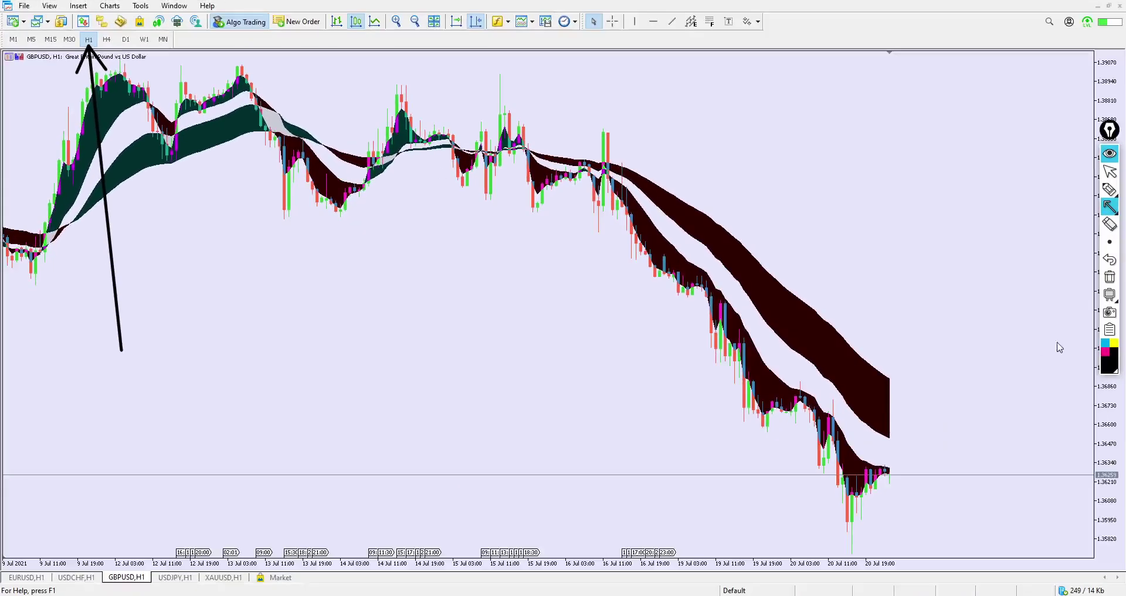
left_click(1109, 171)
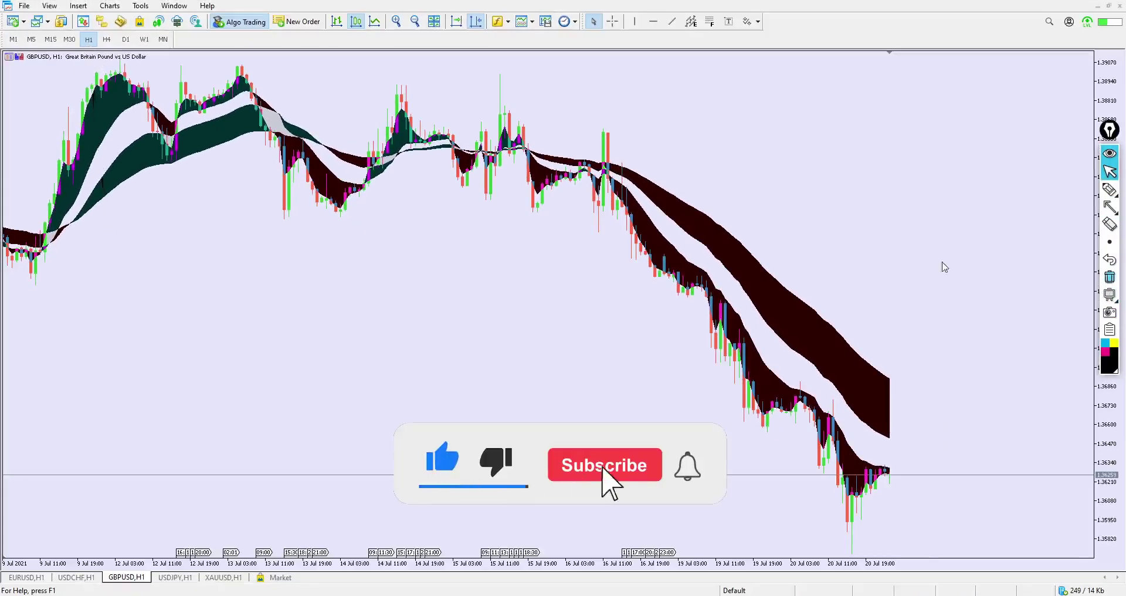
Step: Open the properties of the Guppy Zones indicator from the chart's indicator list
left_click_drag(377, 339, 595, 243)
right_click(382, 188)
left_click(431, 251)
left_click(330, 150)
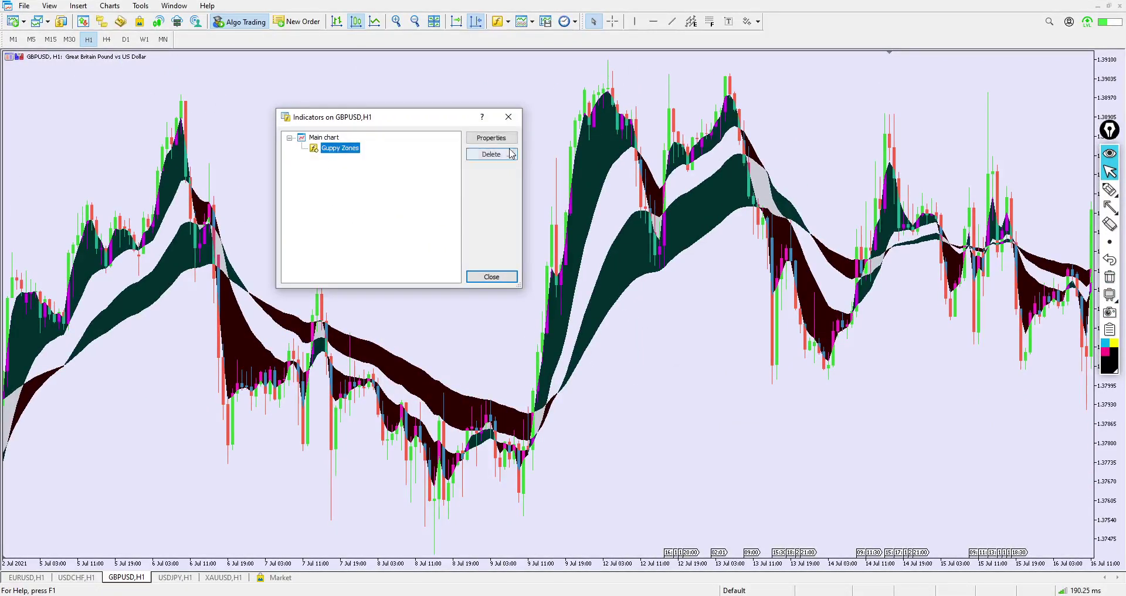
left_click(493, 138)
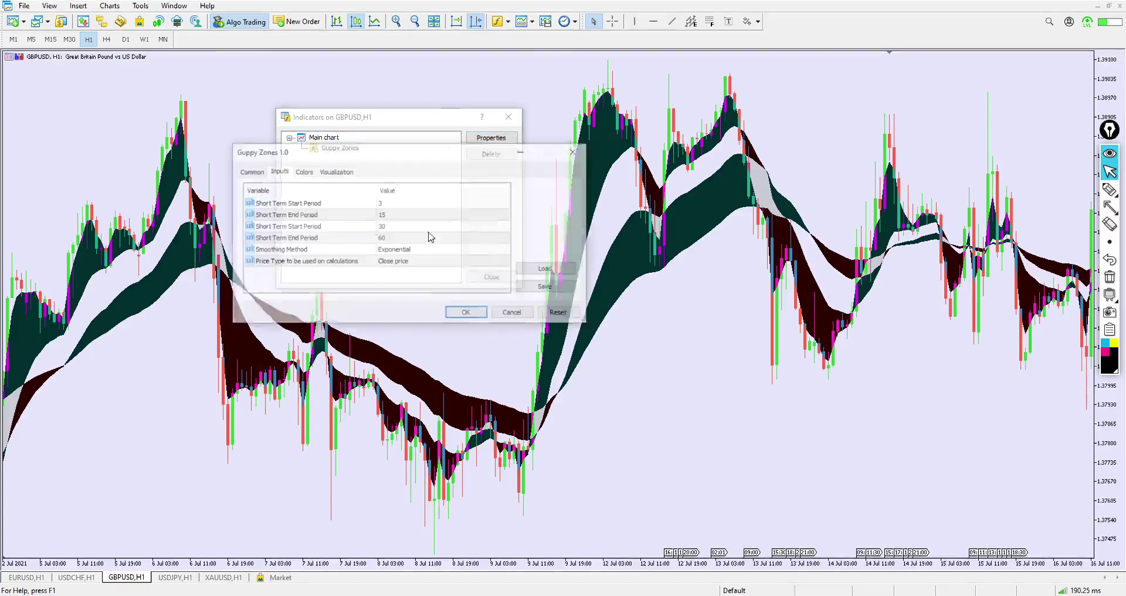
Step: Set the first colour of the indicator's Short Term Averages to green
left_click(302, 171)
left_click(334, 204)
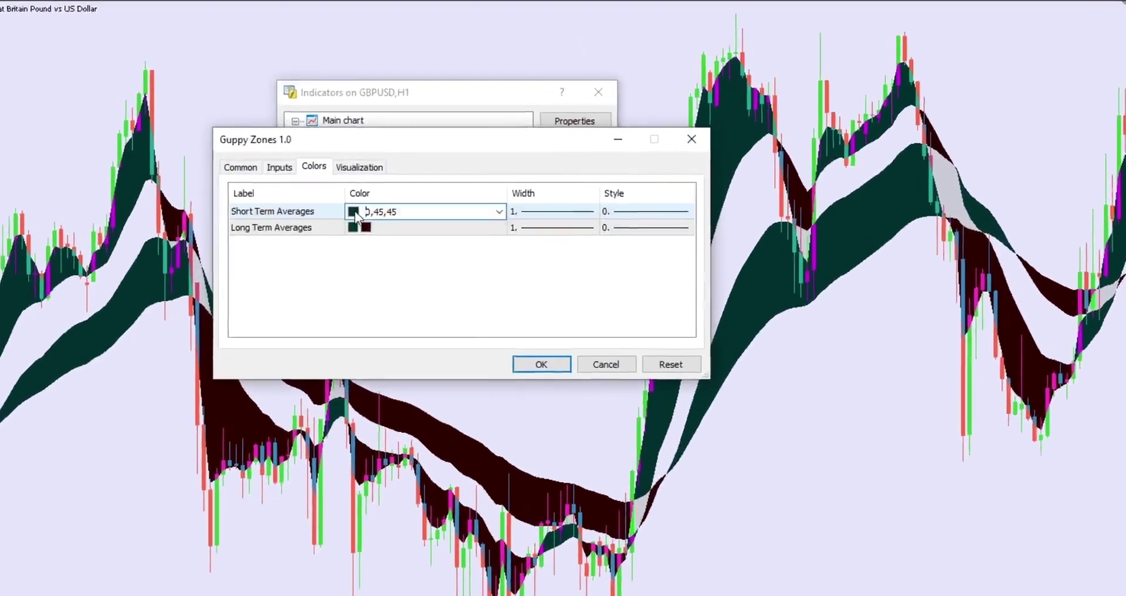
left_click(358, 215)
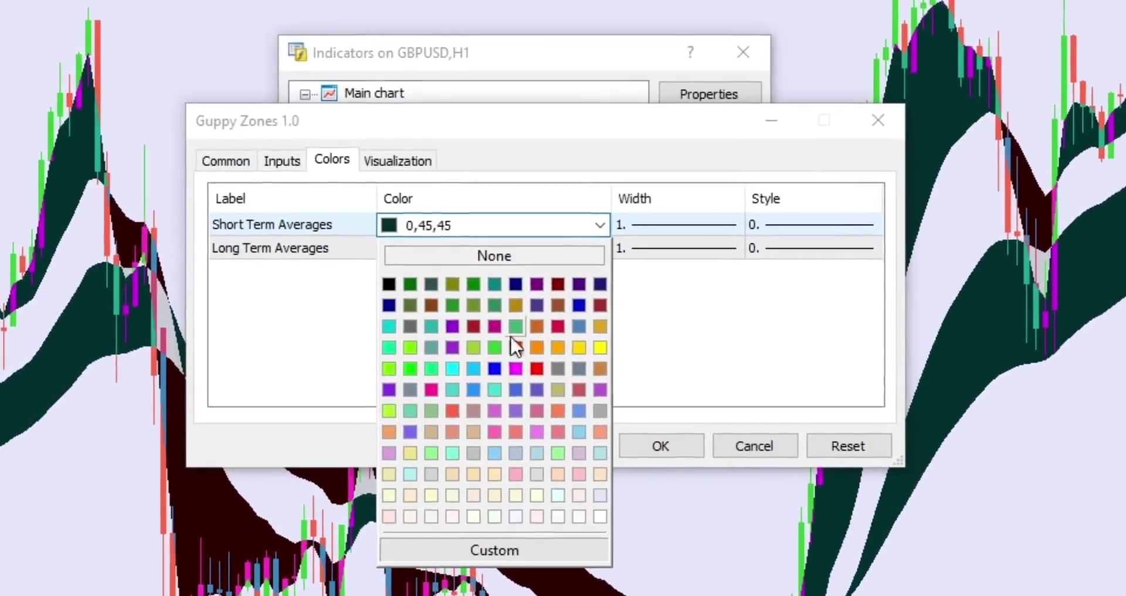
left_click(476, 292)
left_click(447, 289)
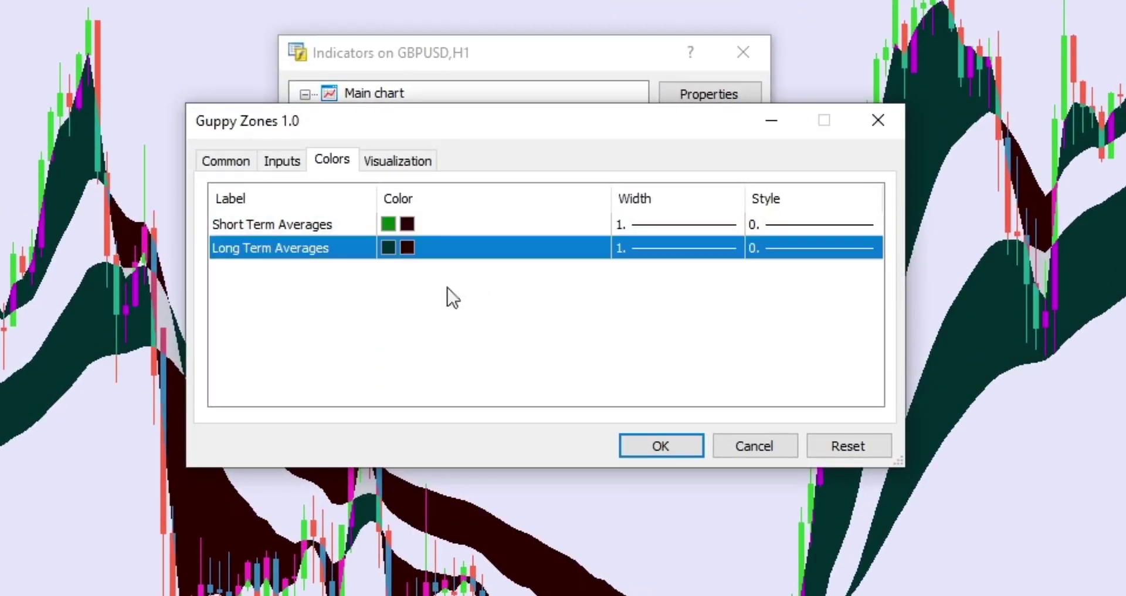
Step: Set the first colour of the Long Term Averages to Green and the second colour of the Short Term Averages to Red
left_click(390, 258)
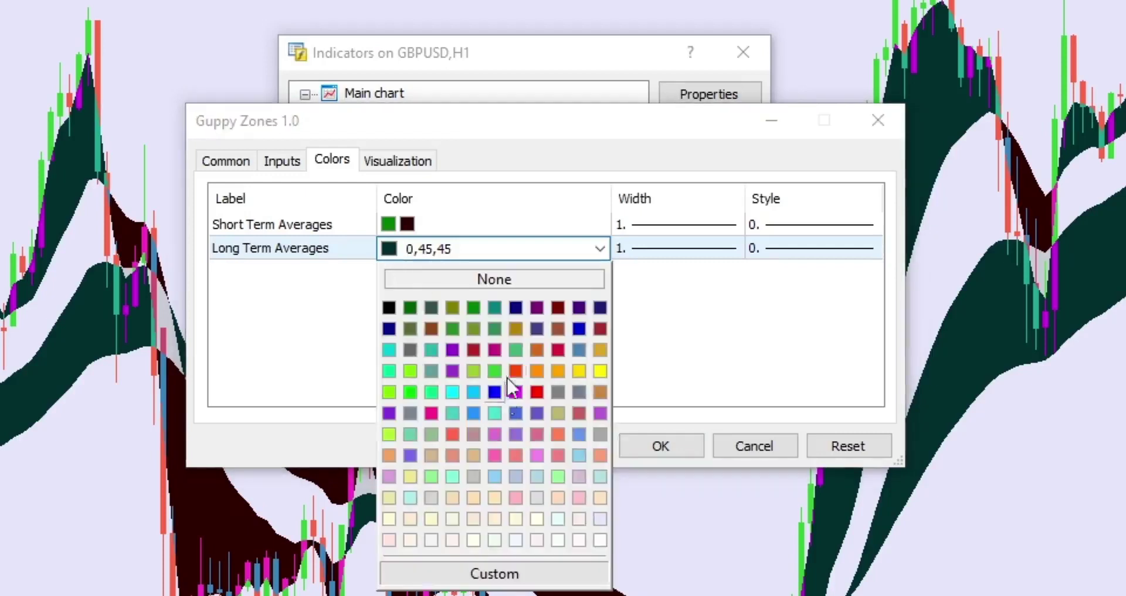
left_click(476, 311)
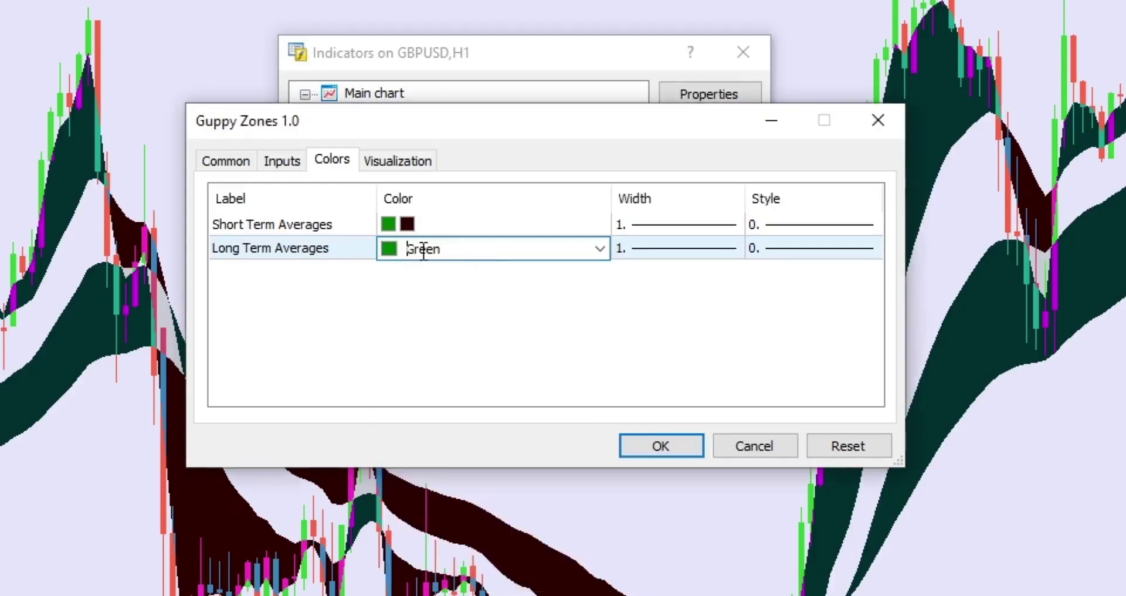
left_click(416, 225)
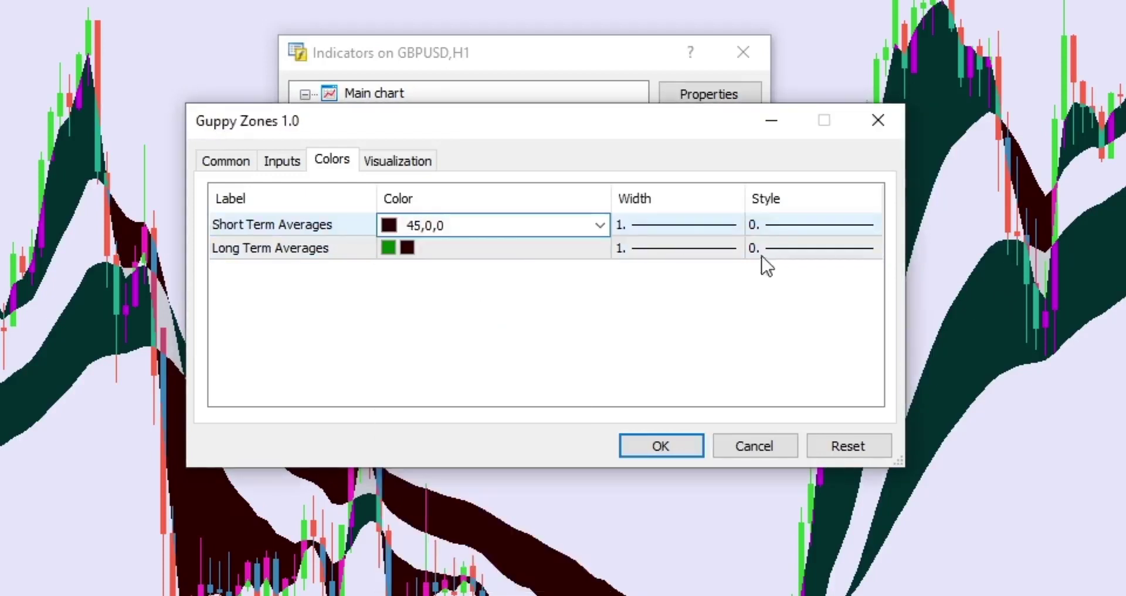
left_click(606, 231)
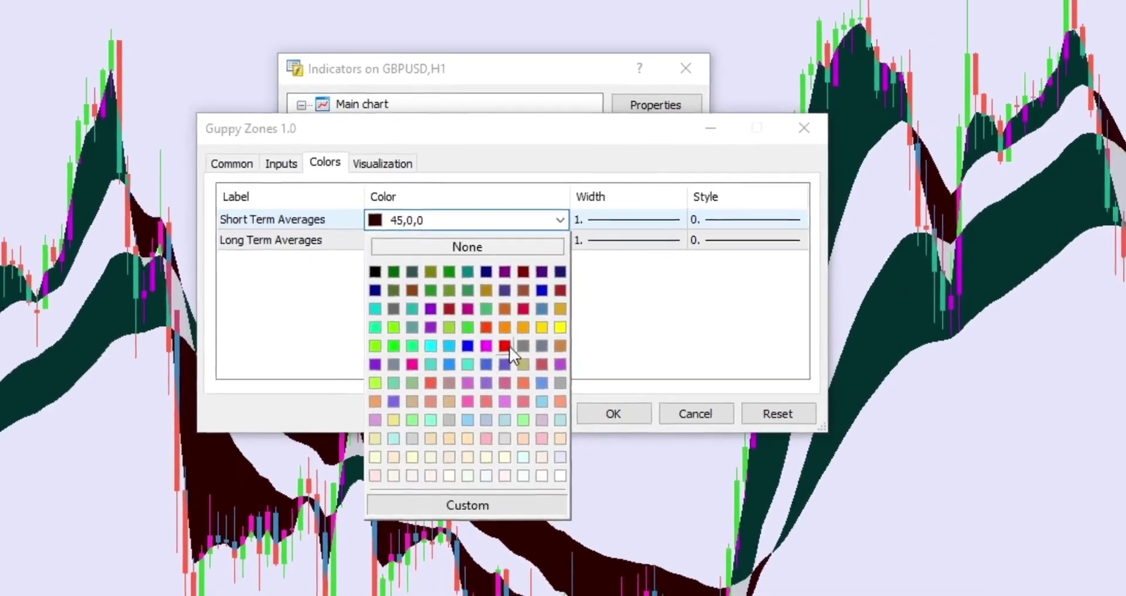
left_click(550, 378)
Step: Set the second colour of the Guppy Zones indicator's Long Term Averages to Red
left_click(387, 236)
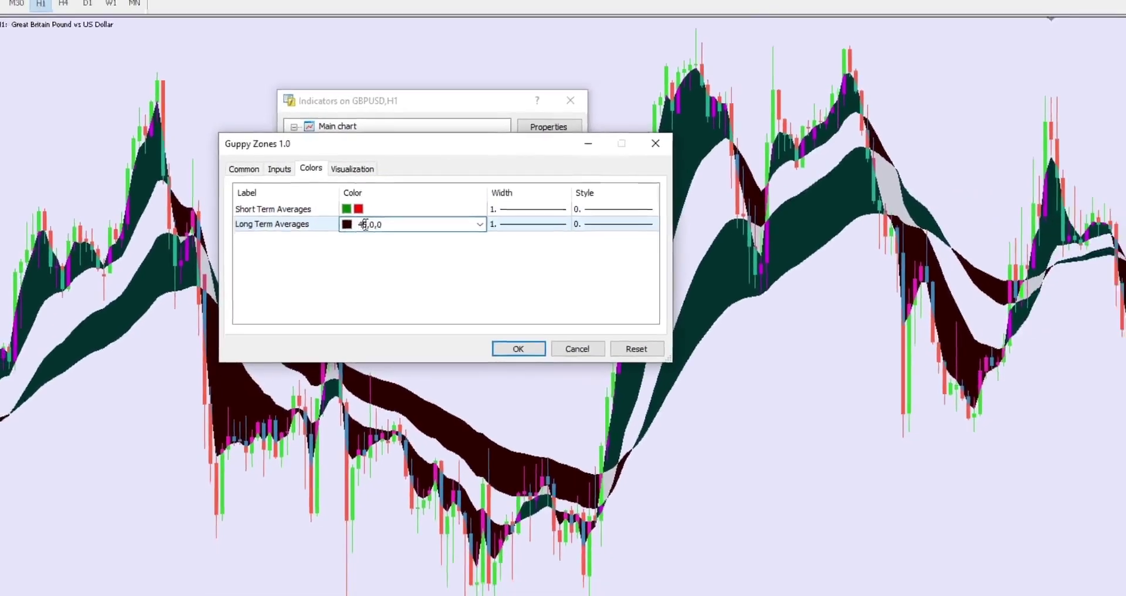
left_click(462, 221)
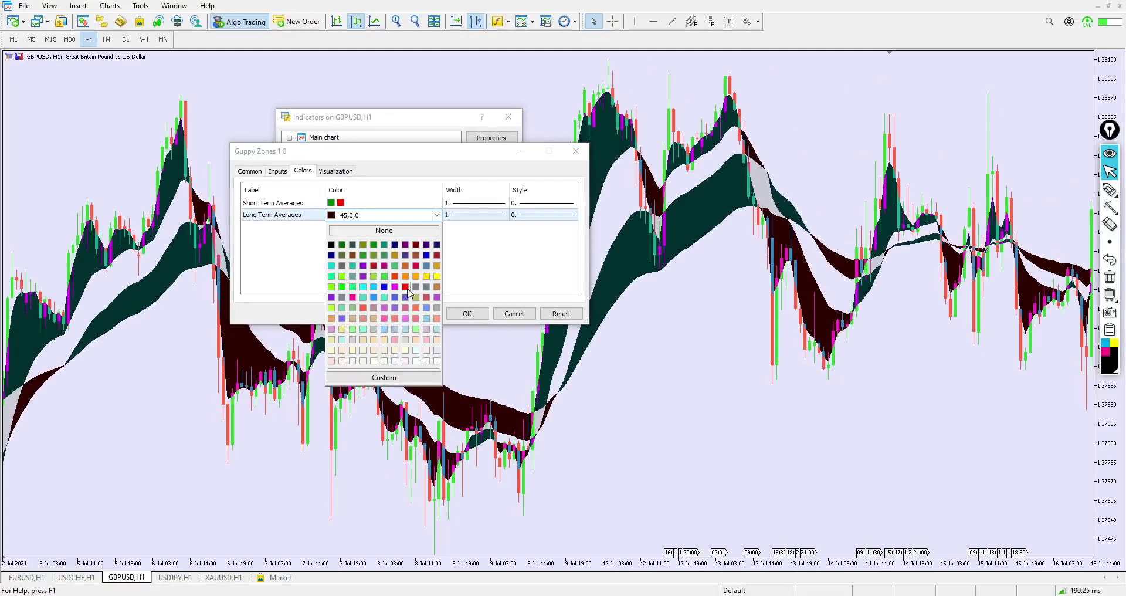
left_click(407, 288)
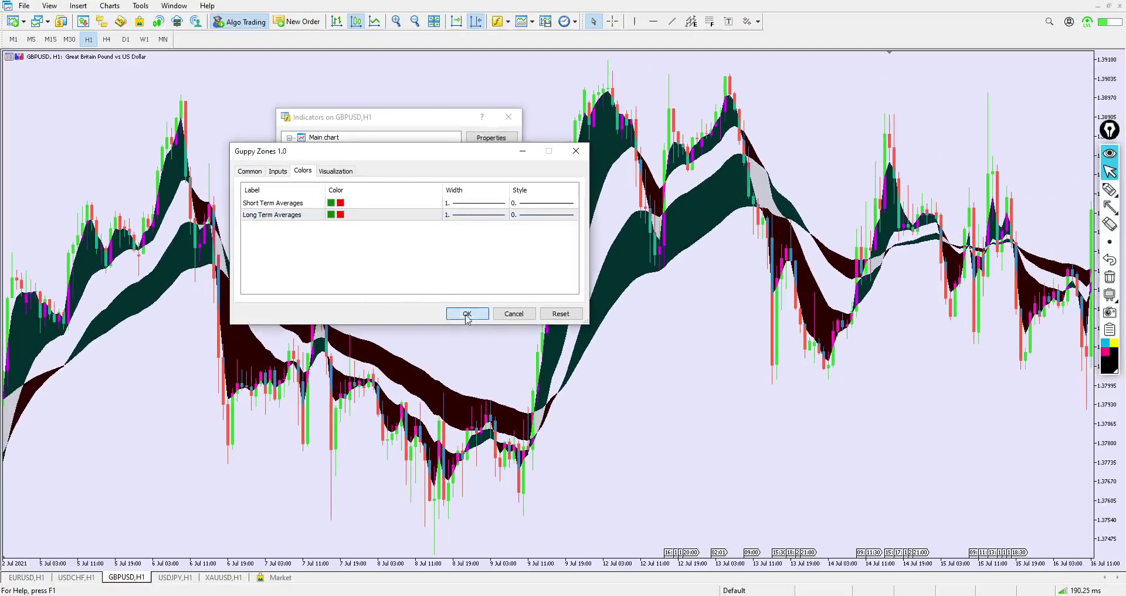
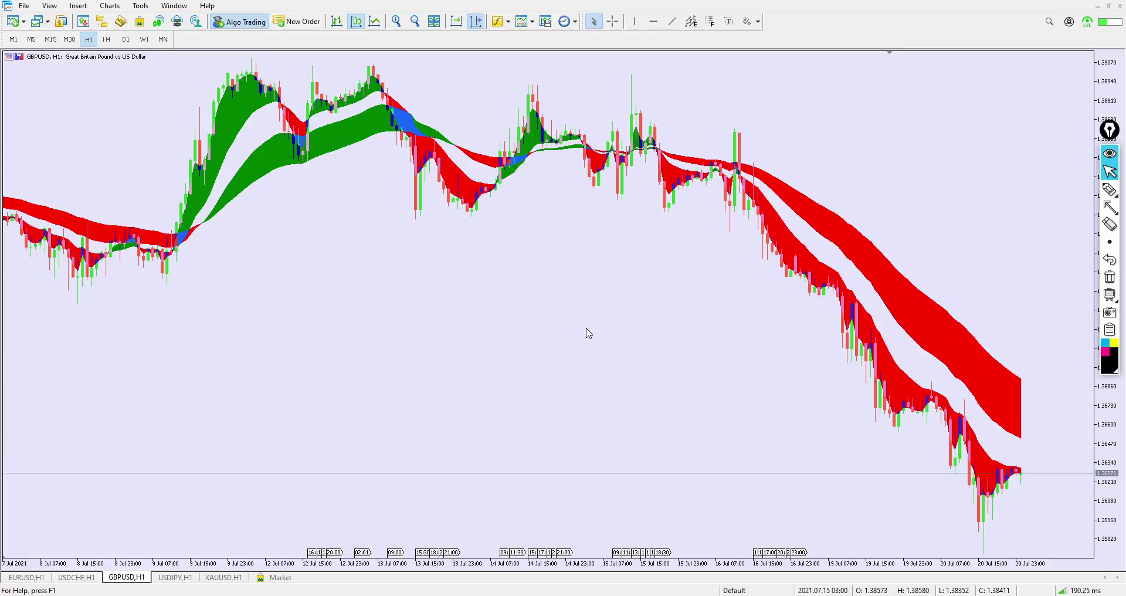
Step: Mark both red bands and both green bands on the GBPUSD chart with freehand ticks, and clear the marks again
left_click(1109, 189)
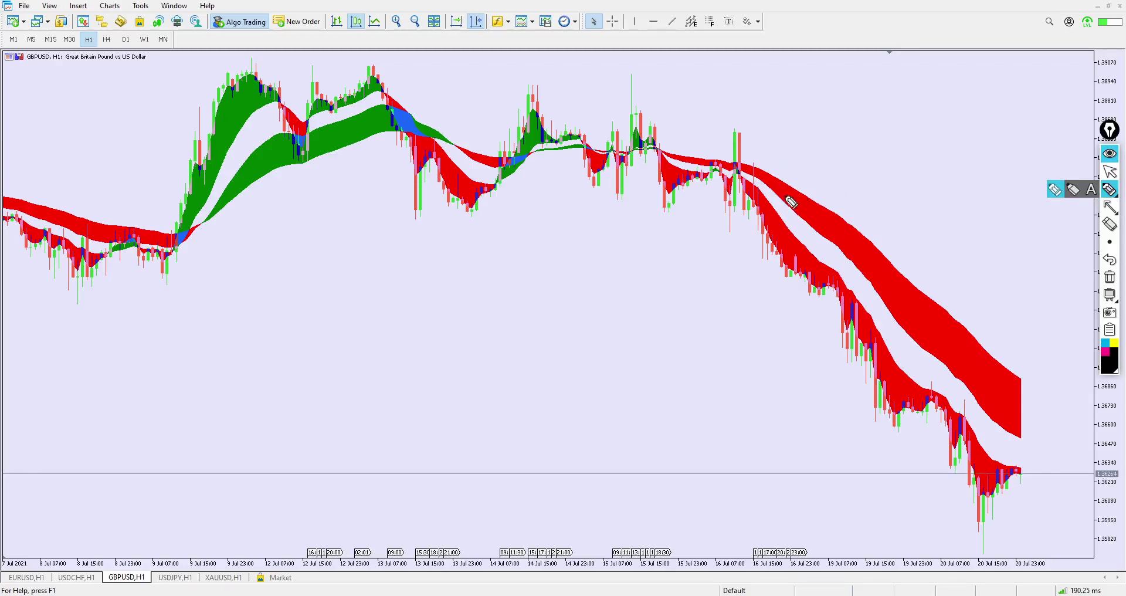
left_click_drag(786, 191, 846, 155)
left_click_drag(778, 229, 865, 187)
left_click_drag(225, 130, 278, 79)
left_click_drag(264, 156, 307, 120)
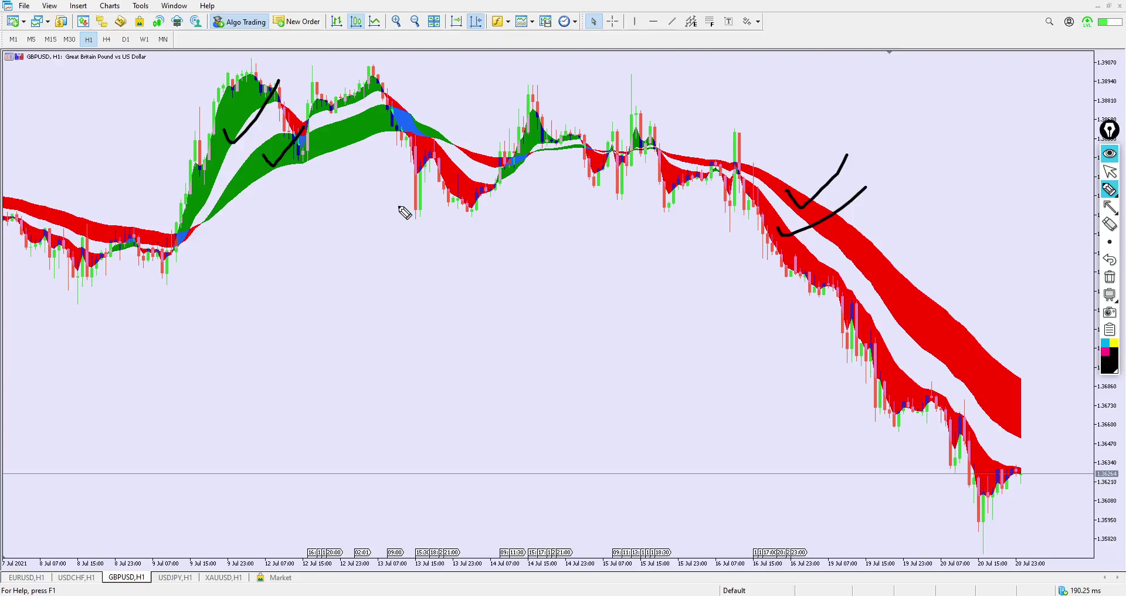
left_click(1109, 171)
left_click(1109, 277)
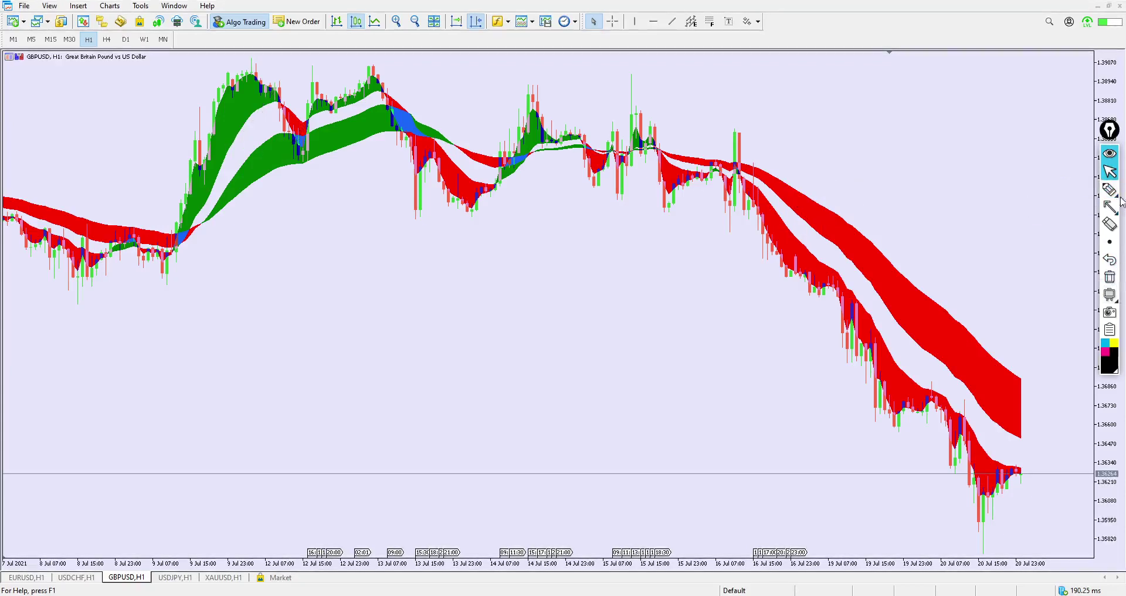
left_click(1115, 194)
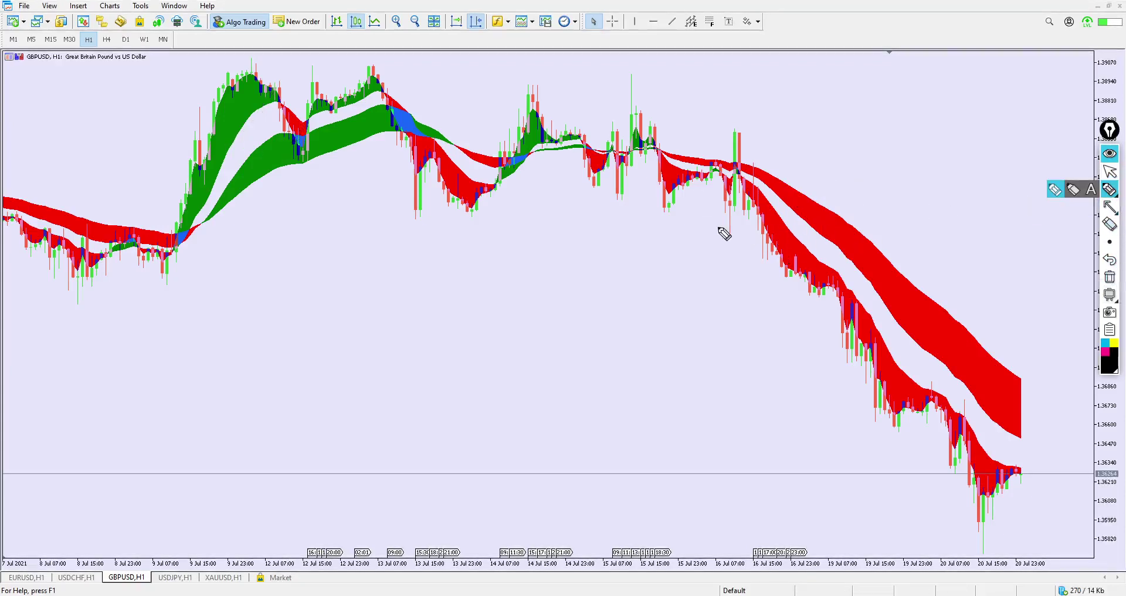
left_click_drag(716, 227, 959, 212)
left_click_drag(664, 225, 876, 210)
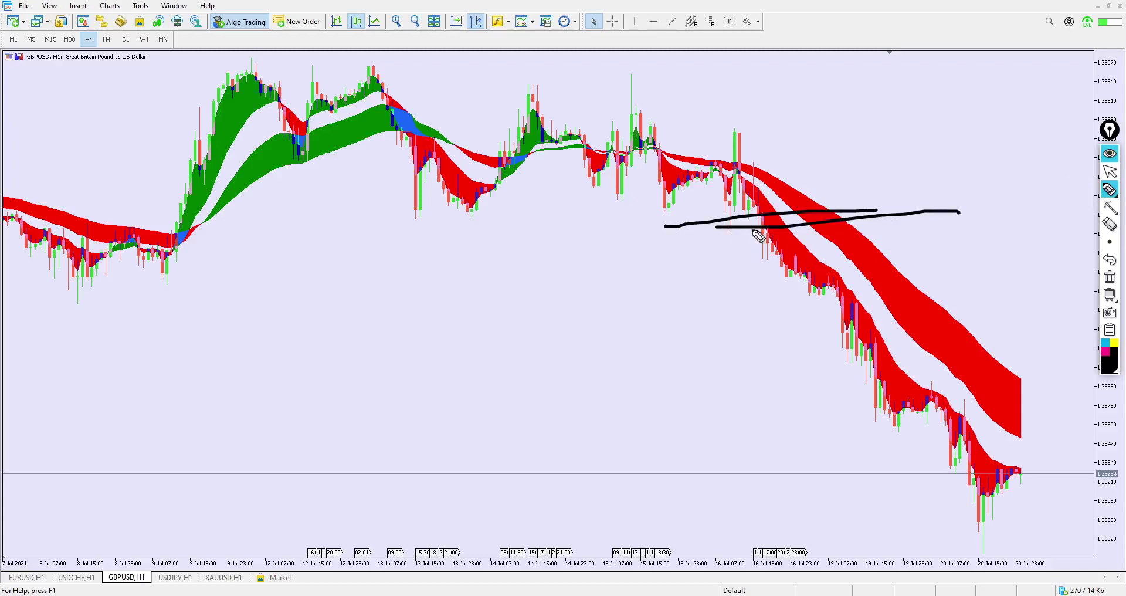
left_click_drag(698, 229, 873, 222)
left_click_drag(686, 228, 962, 223)
left_click(1109, 277)
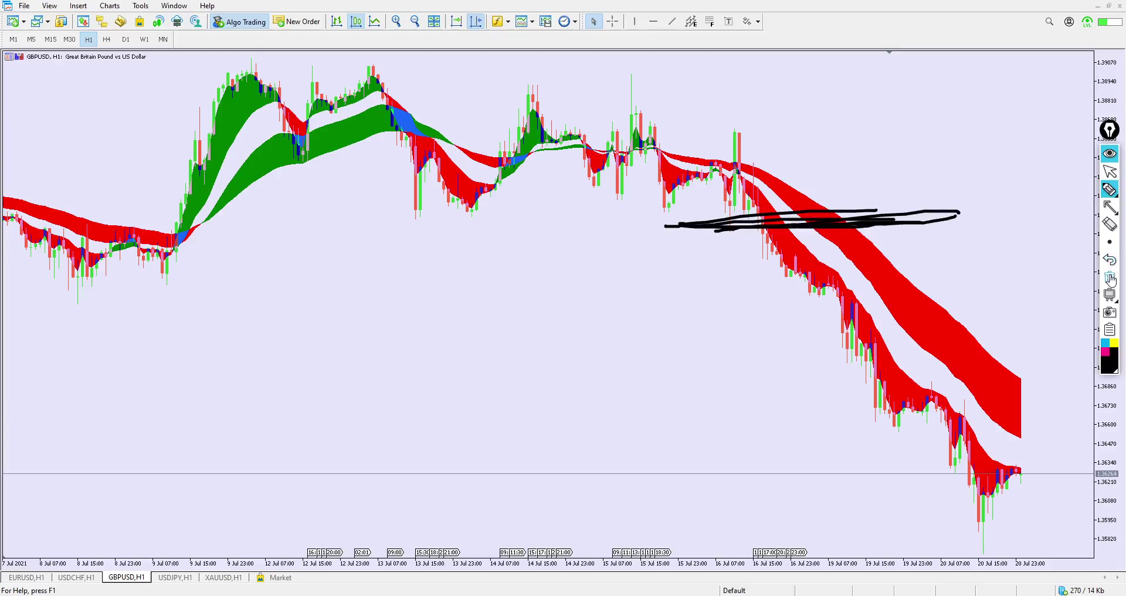
Step: Draw a straight, roughly horizontal annotation line across the red bands at the start of the 16 July downtrend, replacing a first attempt
left_click(1109, 207)
left_click(1036, 209)
left_click_drag(643, 239, 1000, 226)
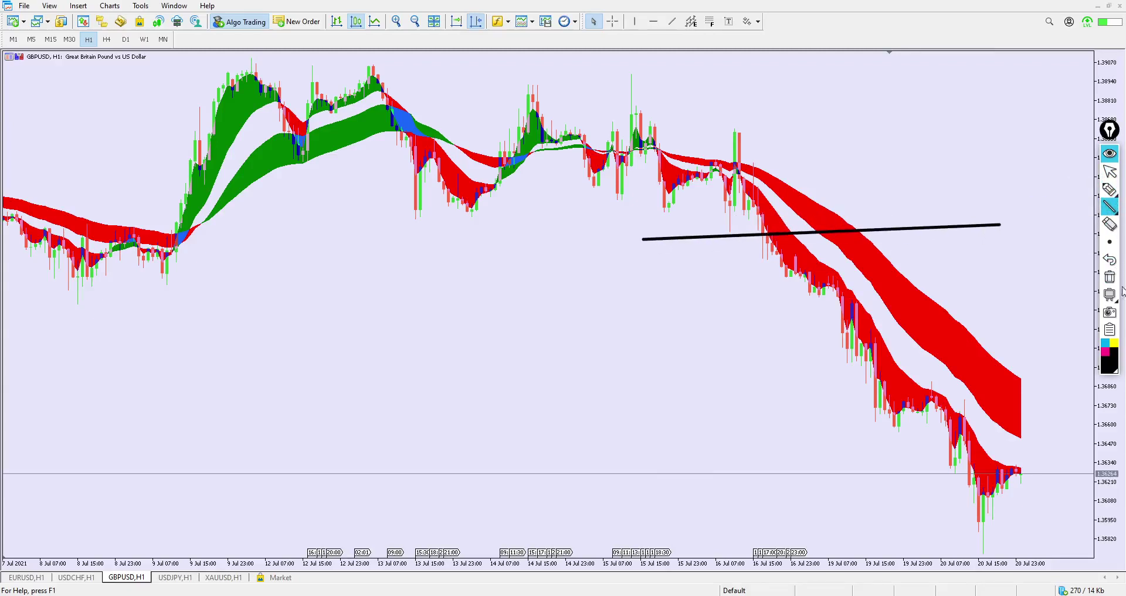
left_click(1110, 259)
left_click_drag(703, 206, 860, 204)
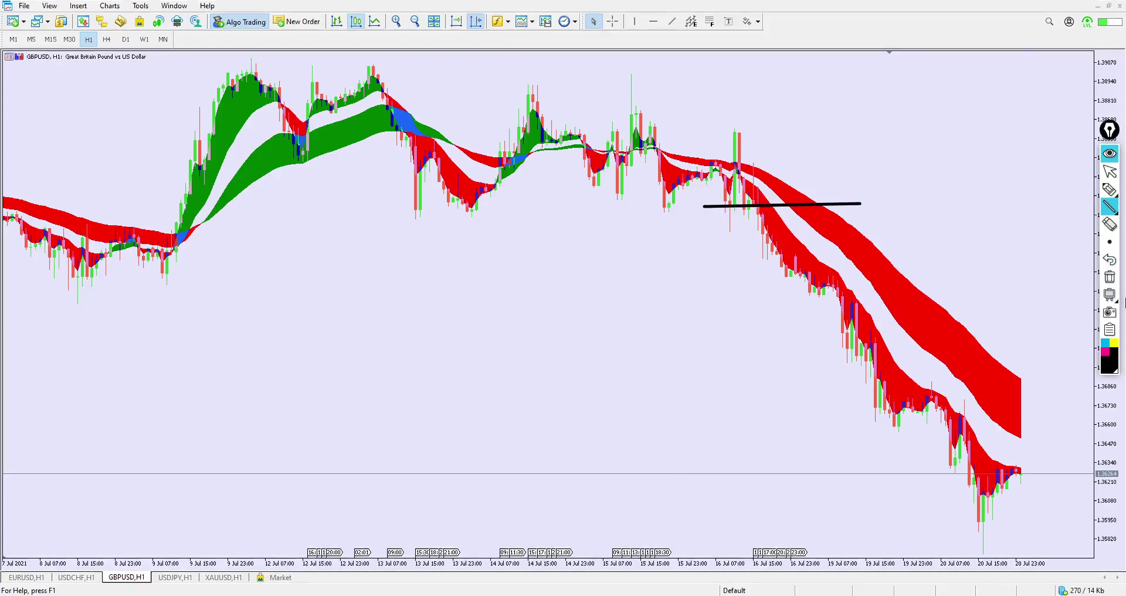
Step: Draw two annotation arrows pointing at the upper and lower red bands just above the horizontal line
left_click(1109, 241)
left_click_drag(814, 124, 768, 174)
left_click_drag(685, 194, 749, 187)
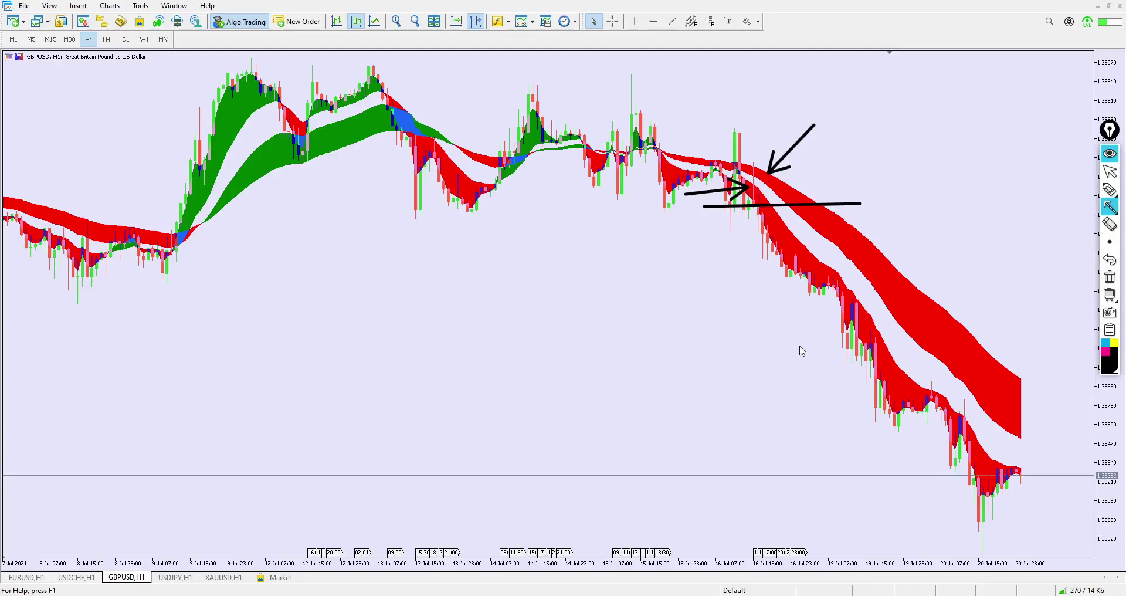
Step: Draw three freehand, roughly horizontal lines near successive lows of the downtrend as target levels
left_click(1109, 189)
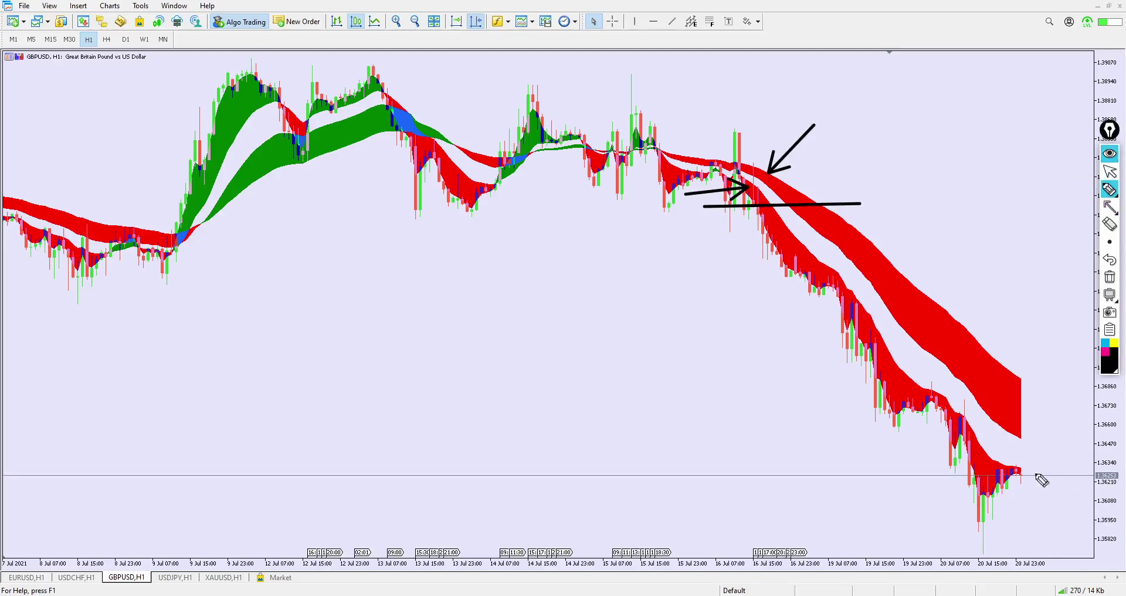
left_click_drag(843, 508, 1102, 486)
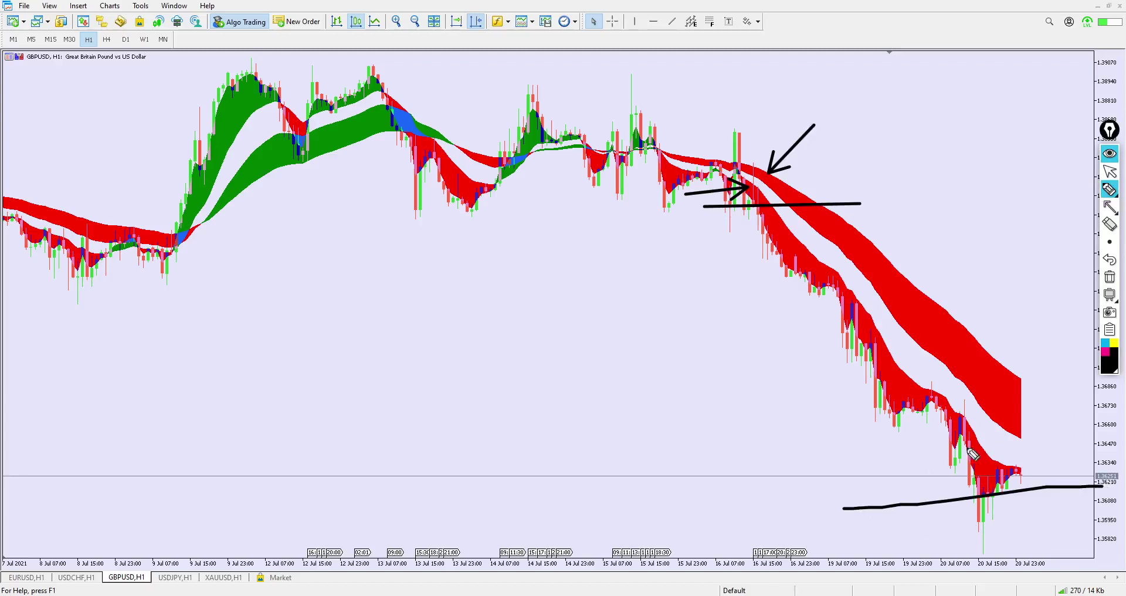
left_click_drag(833, 421, 1072, 416)
left_click_drag(768, 298, 976, 293)
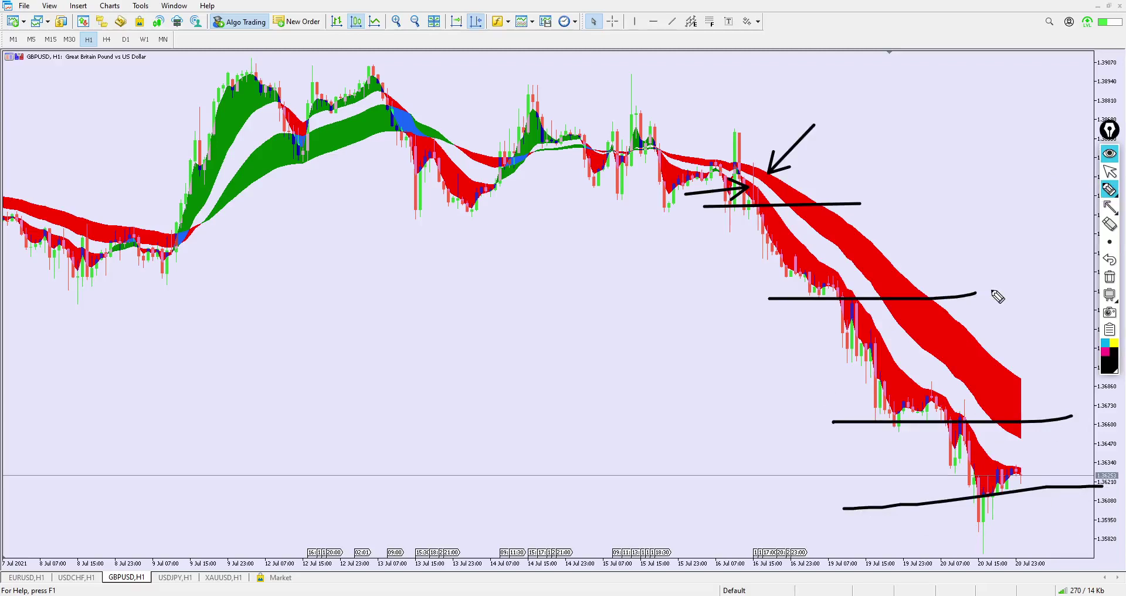
Step: Number the three freehand levels 1, 2 and 3 from highest to lowest with handwritten digits
key("a")
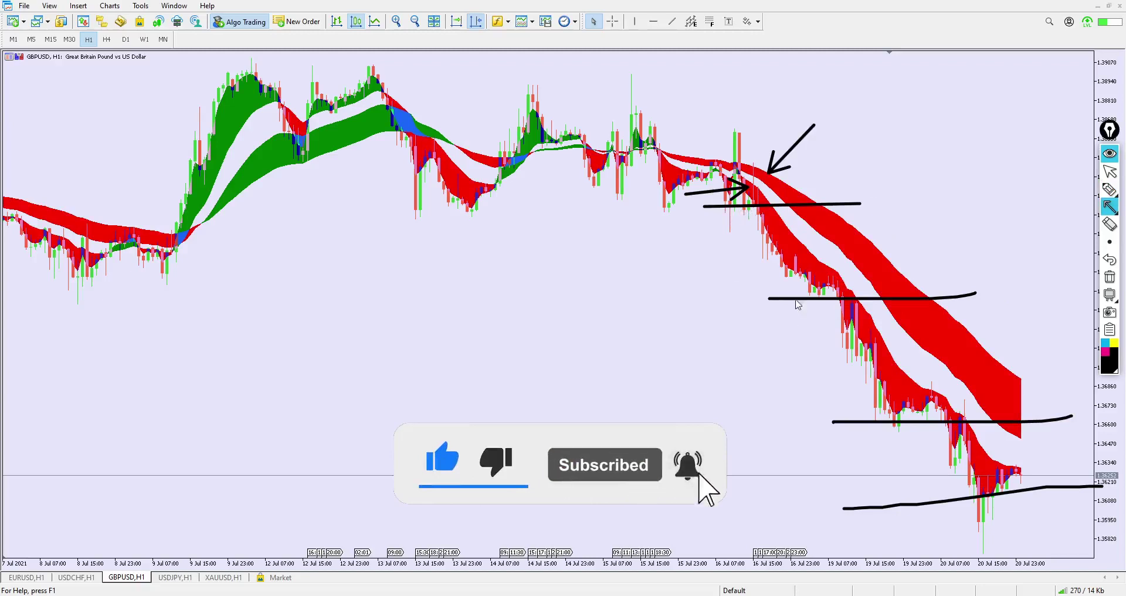
left_click(1109, 188)
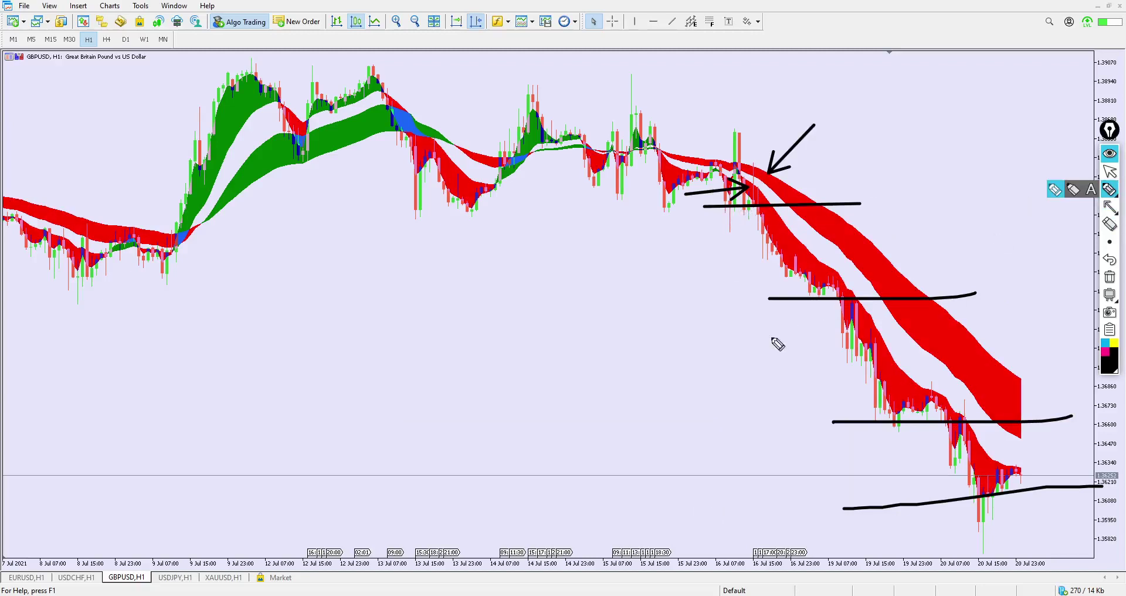
left_click_drag(752, 279, 751, 306)
left_click_drag(794, 414, 817, 434)
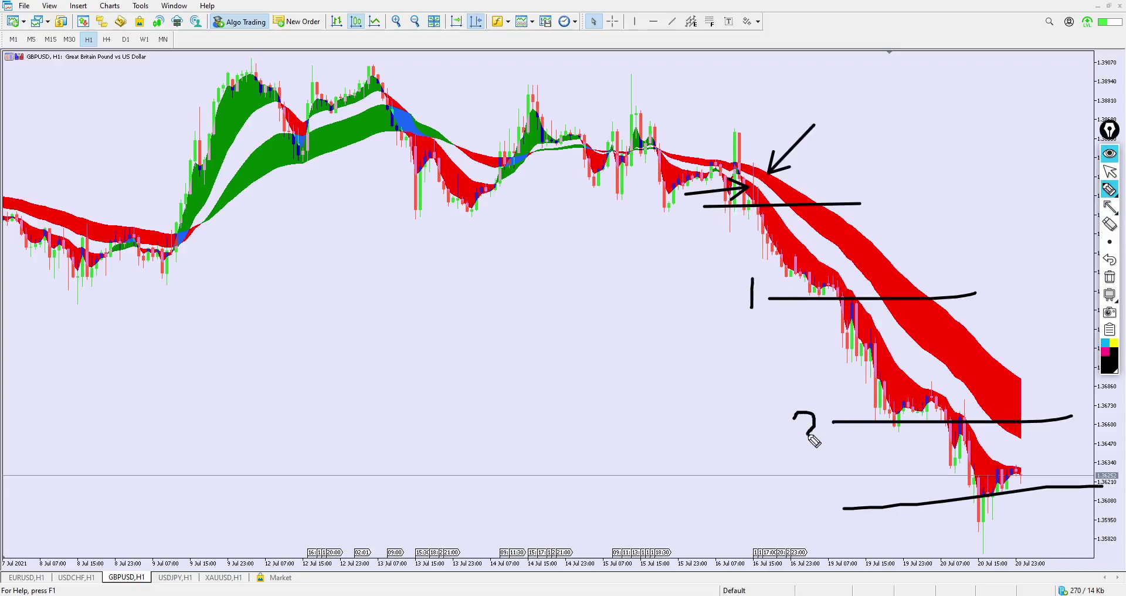
mouse_move(813, 498)
left_mouse_down()
mouse_move(826, 503)
mouse_move(811, 522)
left_mouse_up()
Step: Draw arrows following the price fall from the straight entry line down to level 1 and on to level 2
key("a")
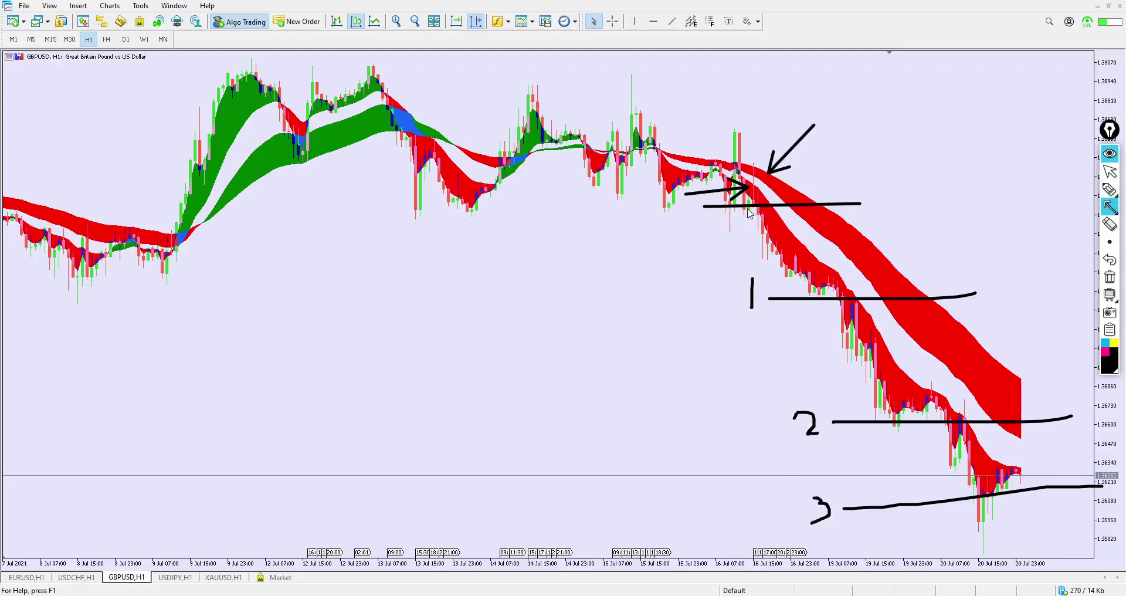
left_click_drag(747, 211, 813, 297)
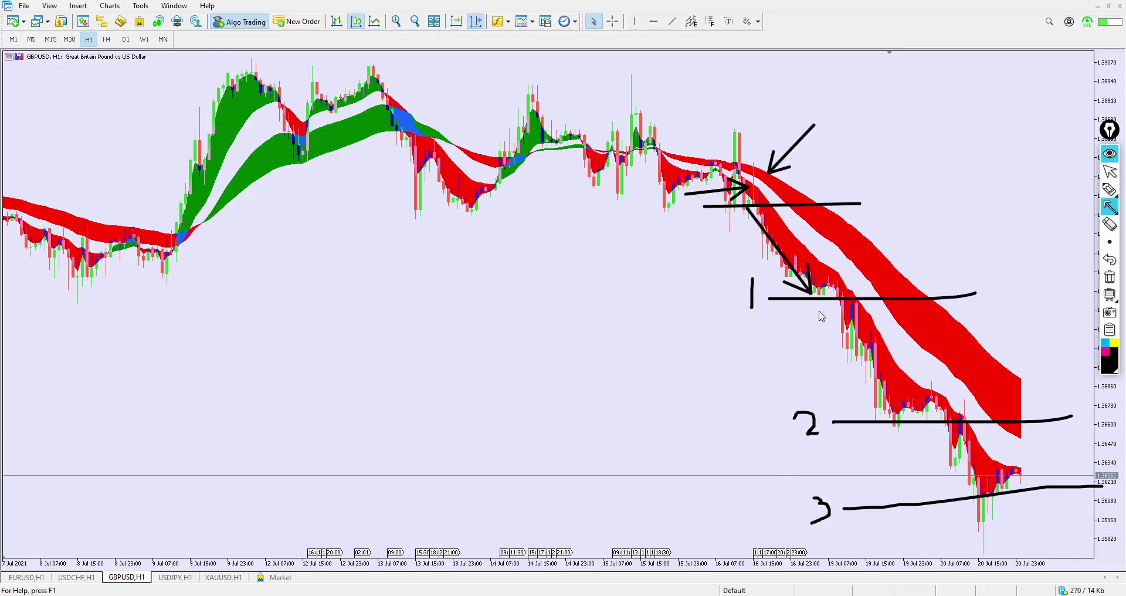
left_click_drag(811, 305, 827, 323)
left_click_drag(828, 324, 885, 412)
left_click_drag(858, 399, 885, 411)
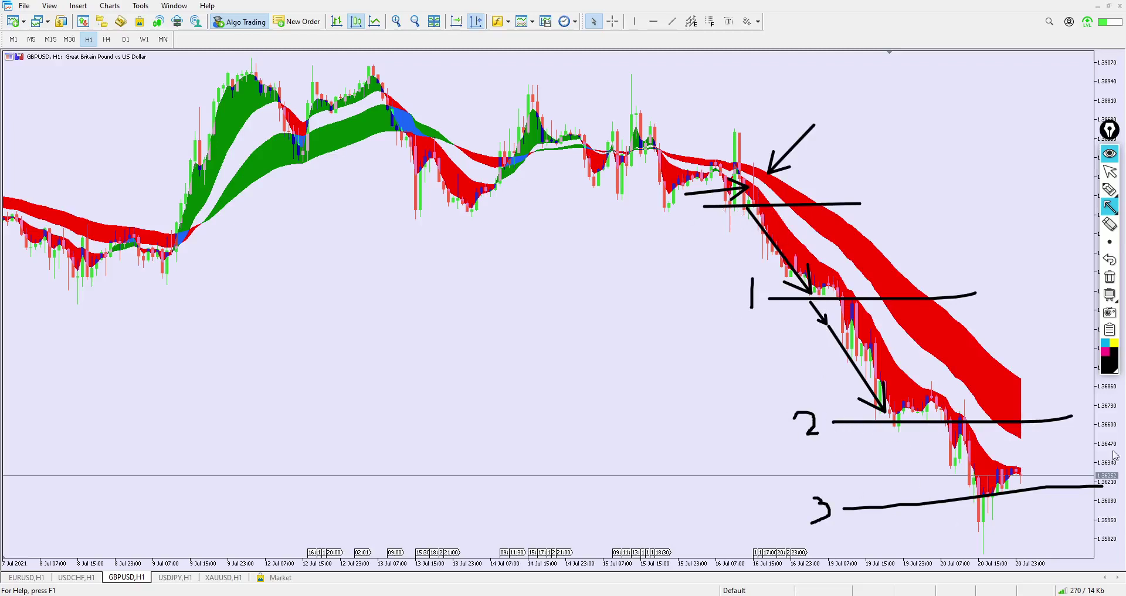
Step: Draw arrows from level 2 down to level 3 and along level 3, and clear all annotations from the chart
mouse_move(900, 428)
left_mouse_down()
mouse_move(922, 458)
mouse_move(910, 454)
left_mouse_up()
left_click_drag(923, 462, 949, 506)
left_click_drag(951, 489, 936, 498)
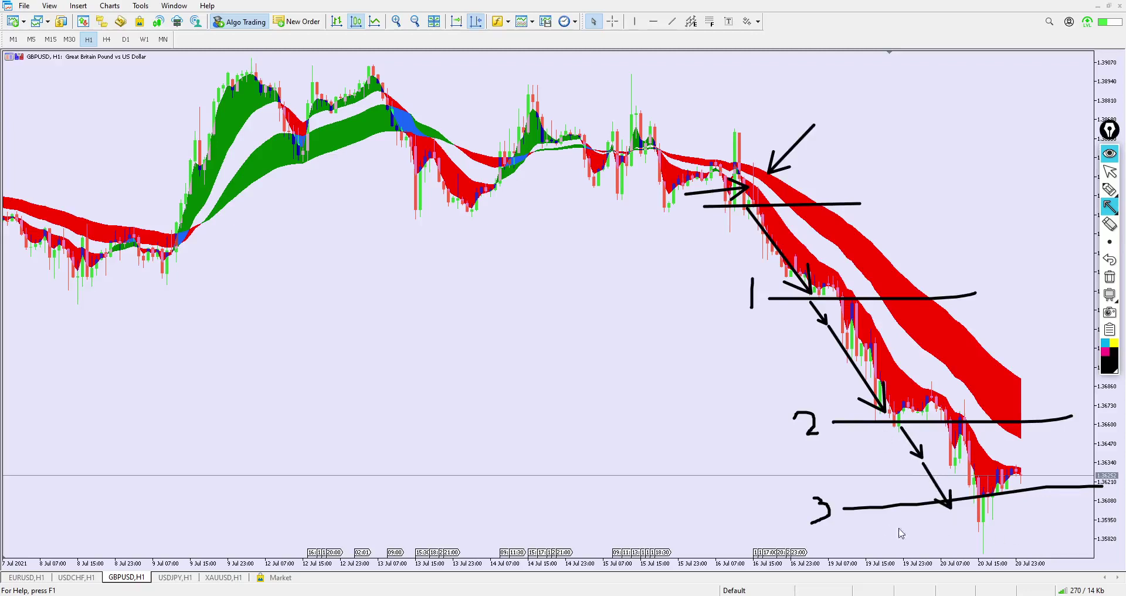
left_click_drag(826, 511, 1018, 509)
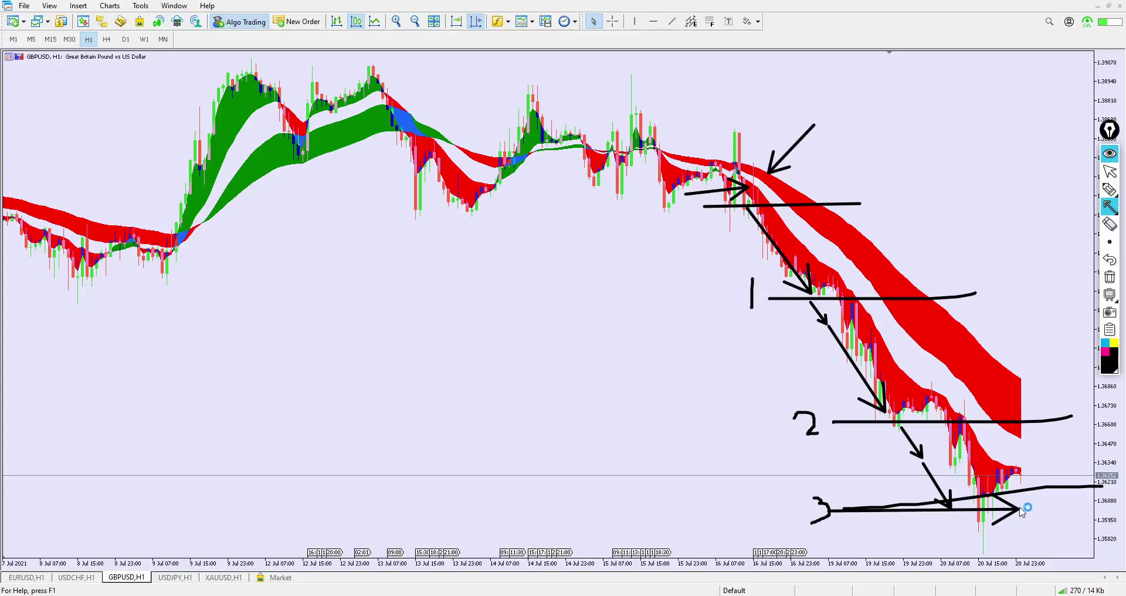
left_click(1108, 172)
left_click(1108, 276)
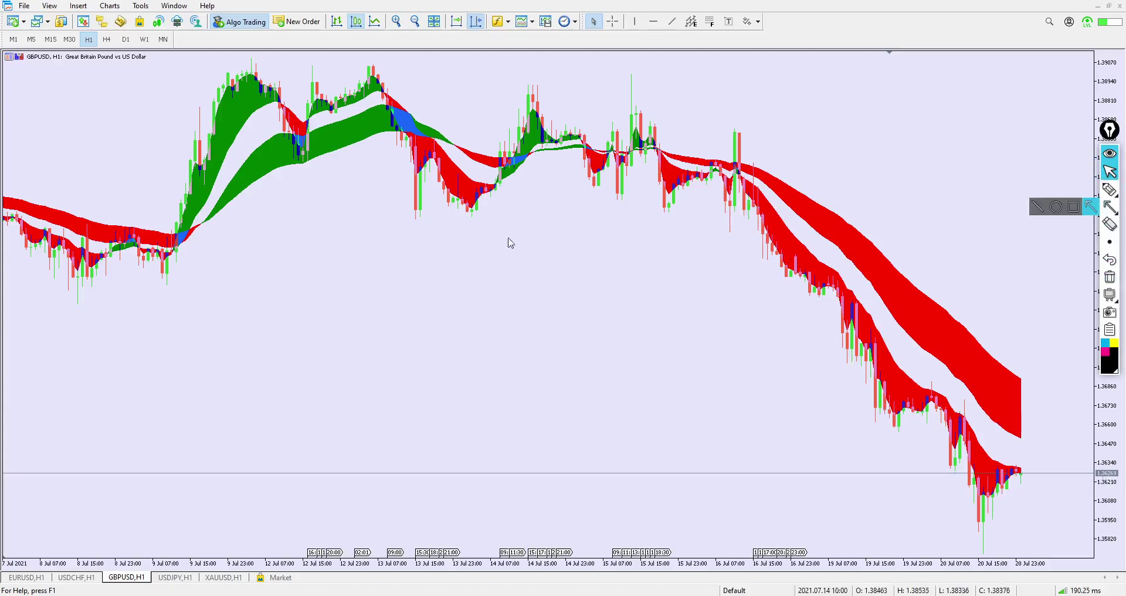
Step: Draw a horizontal line across both green bands at the start of the 9 July uptrend, with an arrow pointing at each band
left_click_drag(427, 299, 641, 289)
scroll(640, 293, "up", 5)
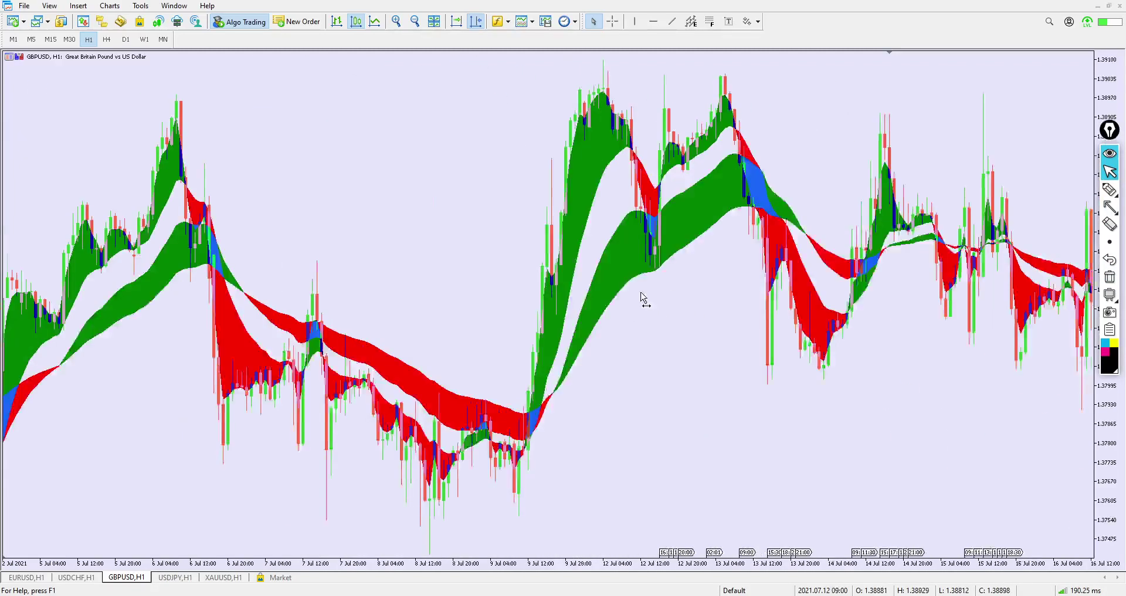
scroll(664, 340, "down", 3)
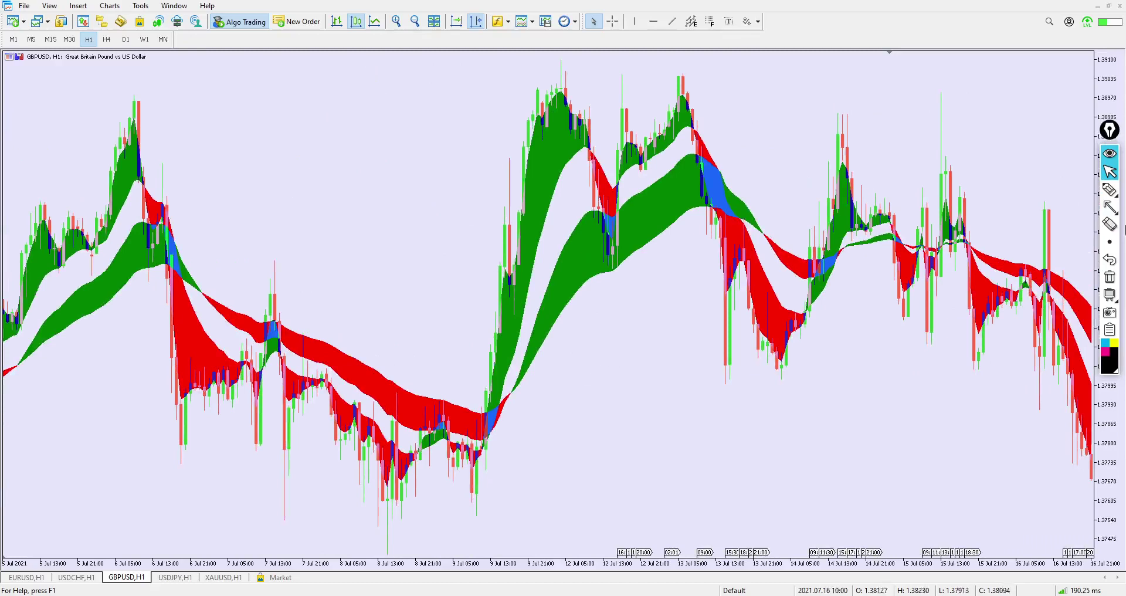
left_click(1109, 206)
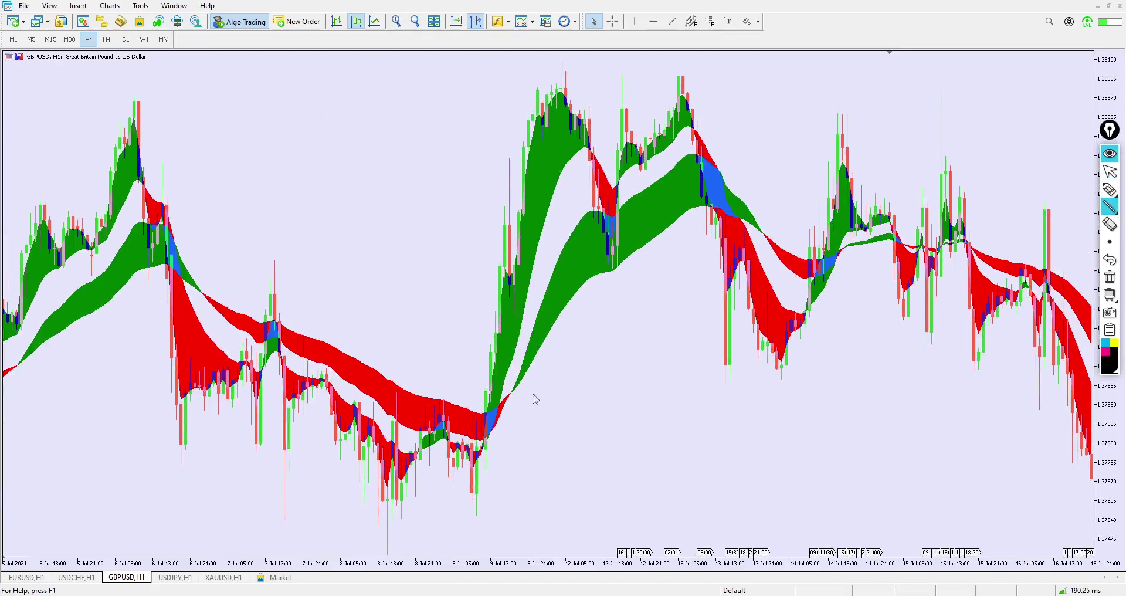
left_click_drag(428, 352, 630, 352)
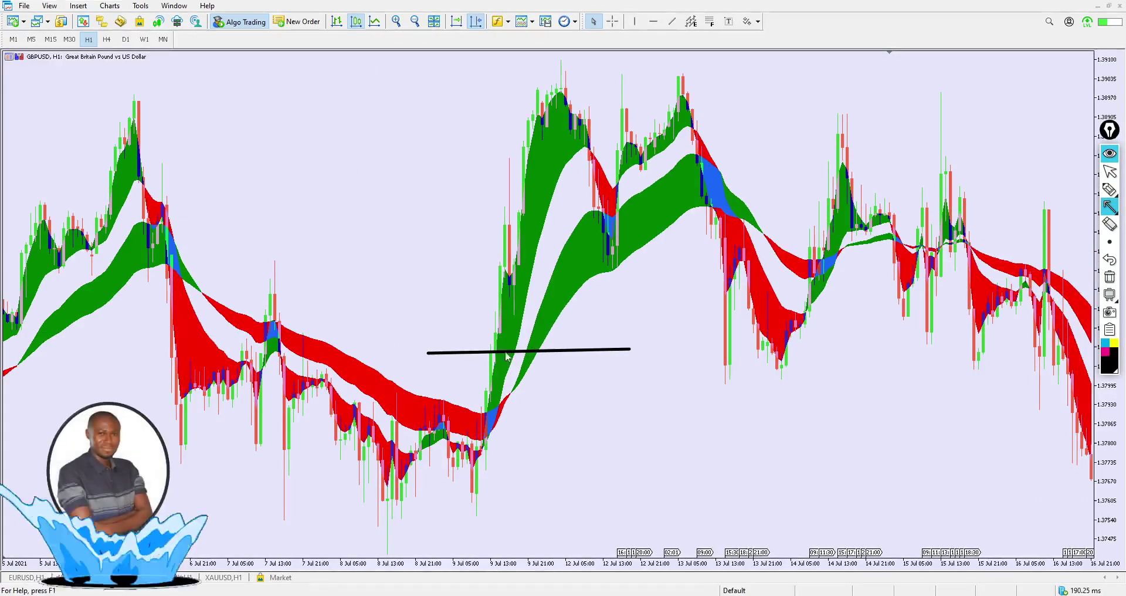
left_click_drag(427, 270, 507, 326)
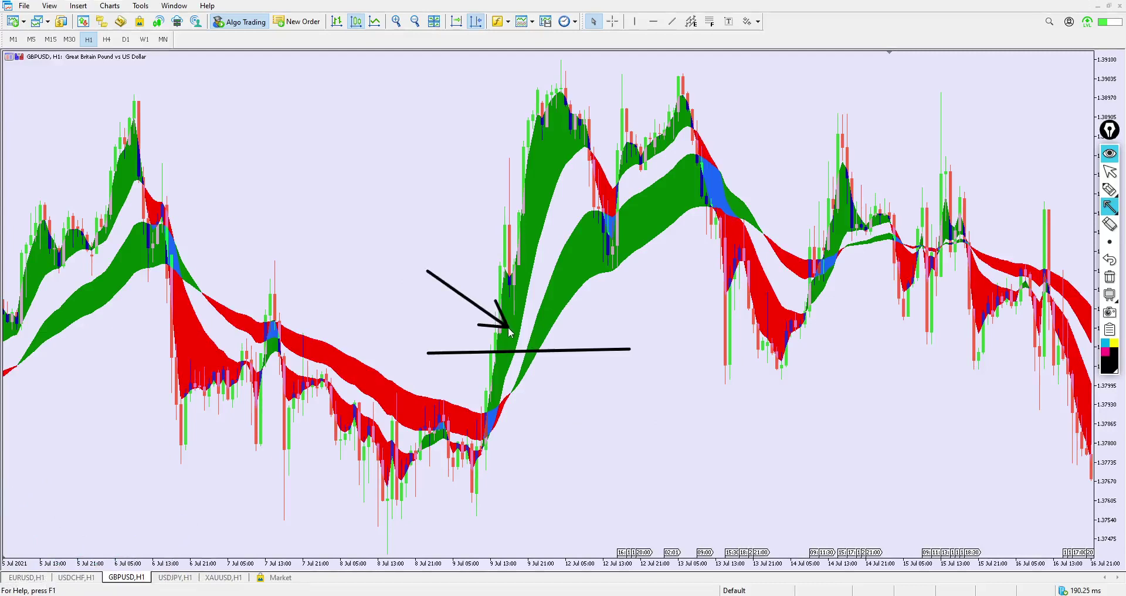
left_click_drag(633, 311, 548, 332)
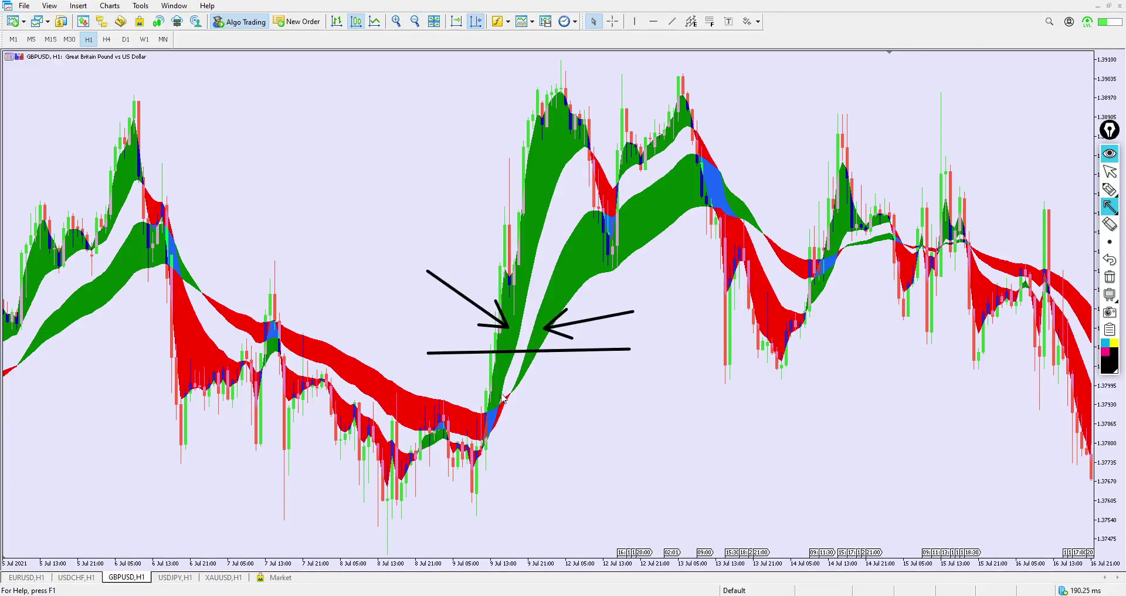
Step: Draw an arrow up to where the horizontal line crosses the first green band, and clear all annotations from the chart
left_click_drag(585, 463, 509, 356)
left_click_drag(536, 367, 510, 358)
left_click_drag(510, 384, 510, 359)
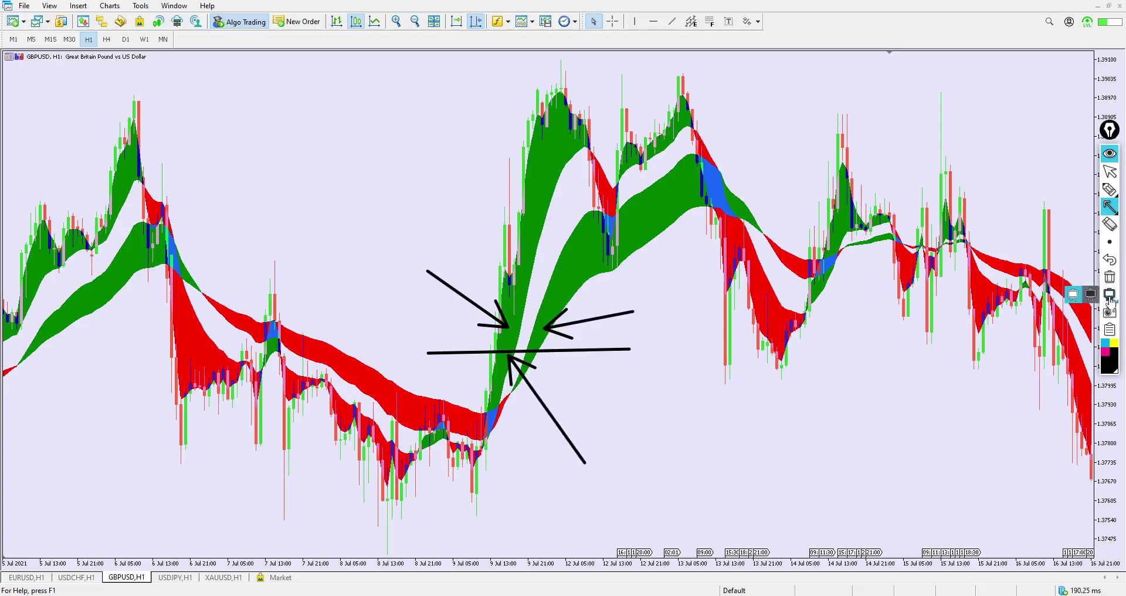
left_click(1108, 278)
Step: Draw a straight horizontal entry line across both green bands at the start of the 9 July uptrend
left_click(1109, 206)
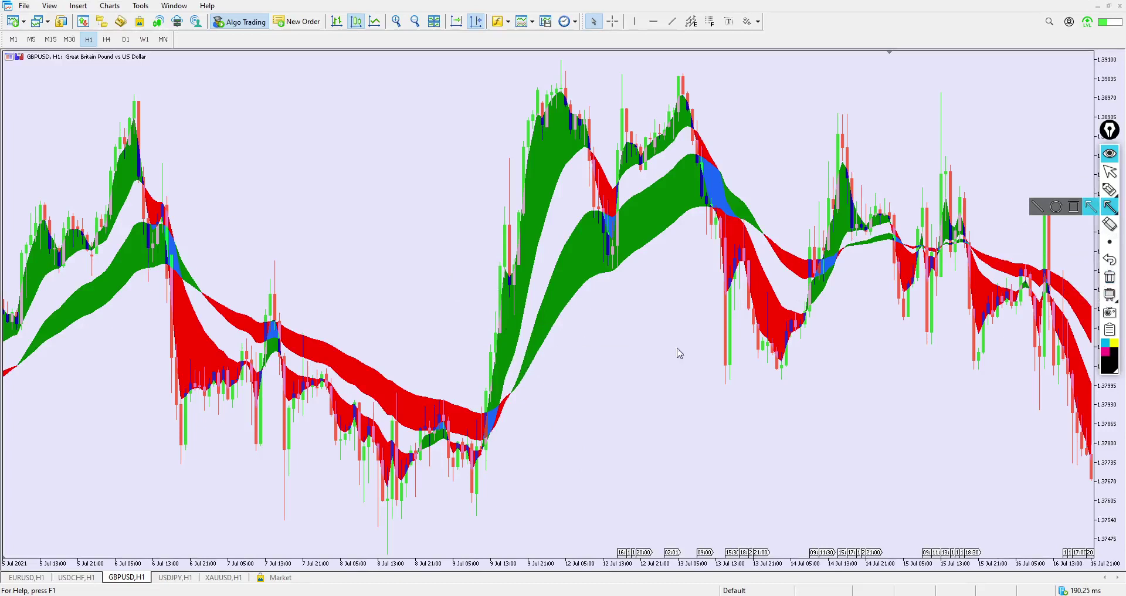
left_click(1038, 207)
left_click_drag(440, 355, 611, 351)
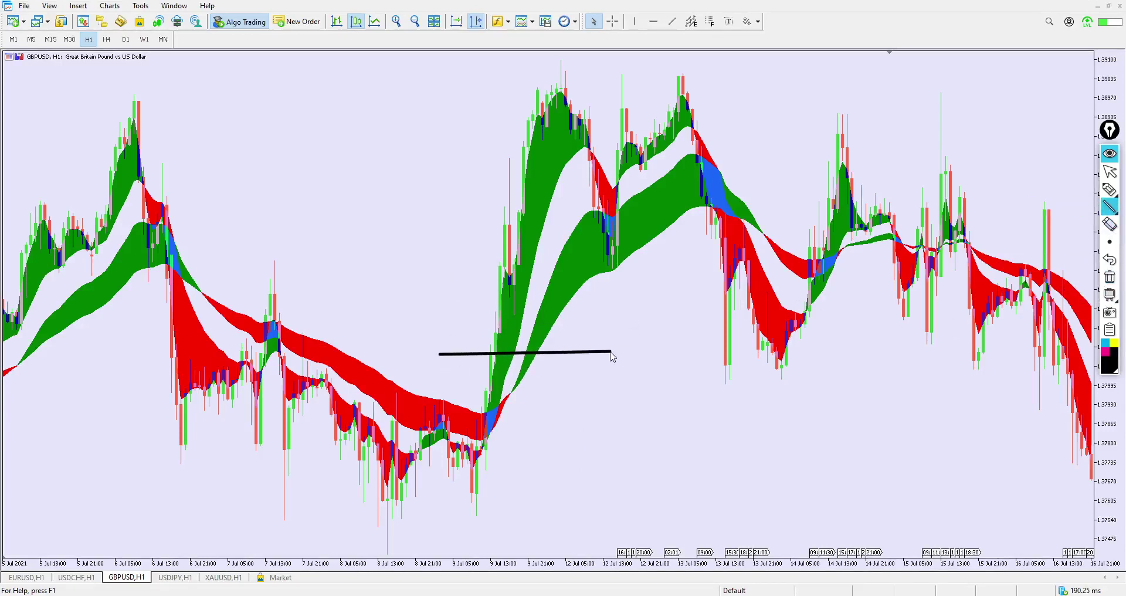
Step: Draw two freehand levels above the entry line, one midway up the rise and one near its peak, and number them 1 and 2
left_click(1108, 189)
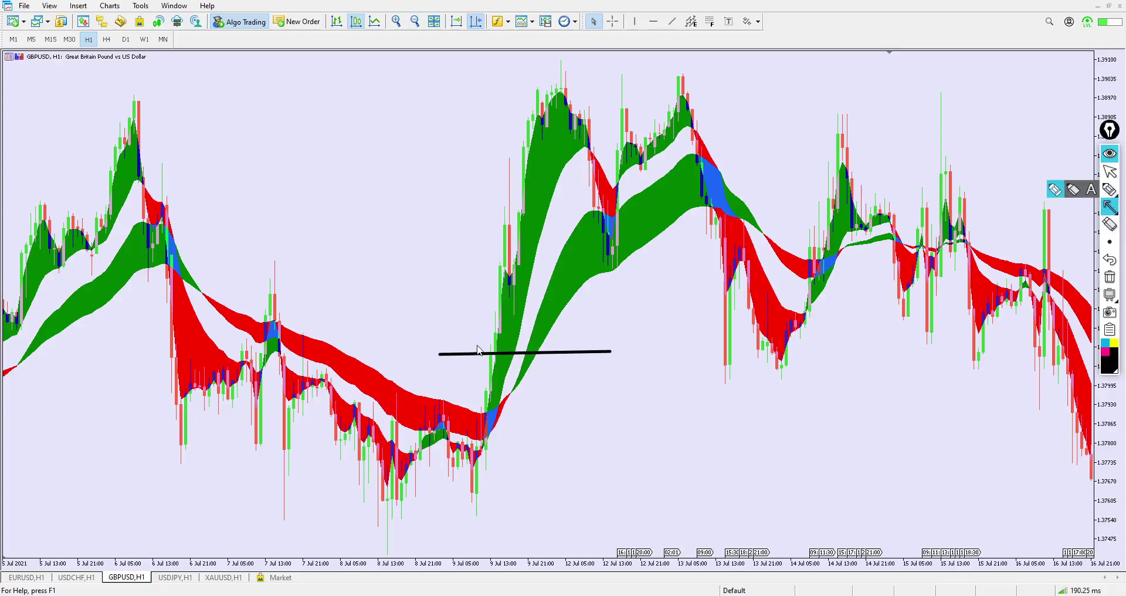
left_click(1108, 189)
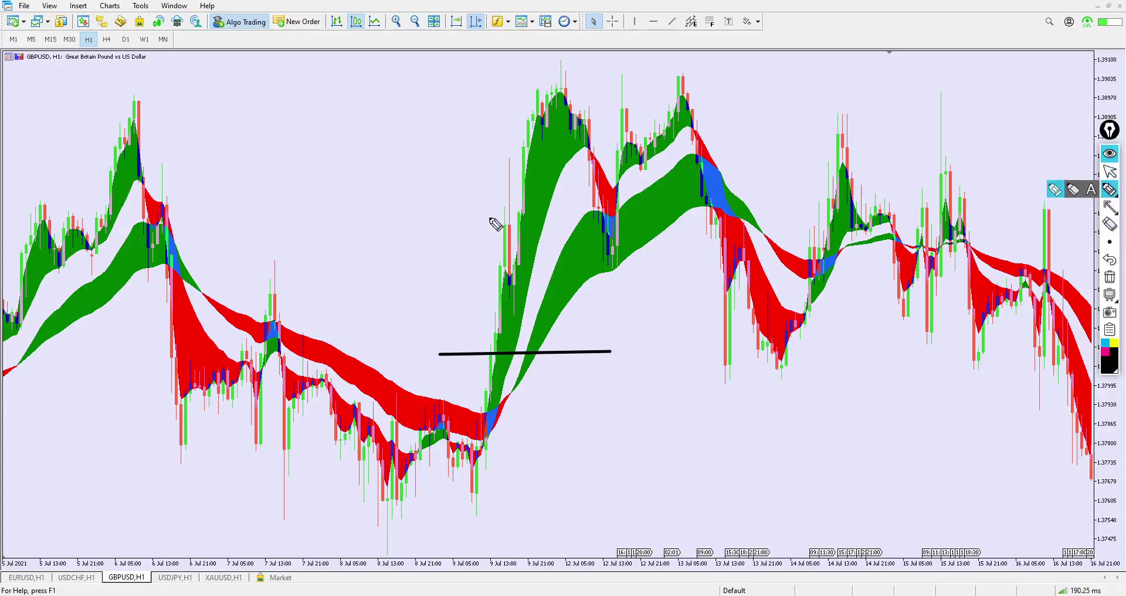
left_click_drag(455, 223, 591, 230)
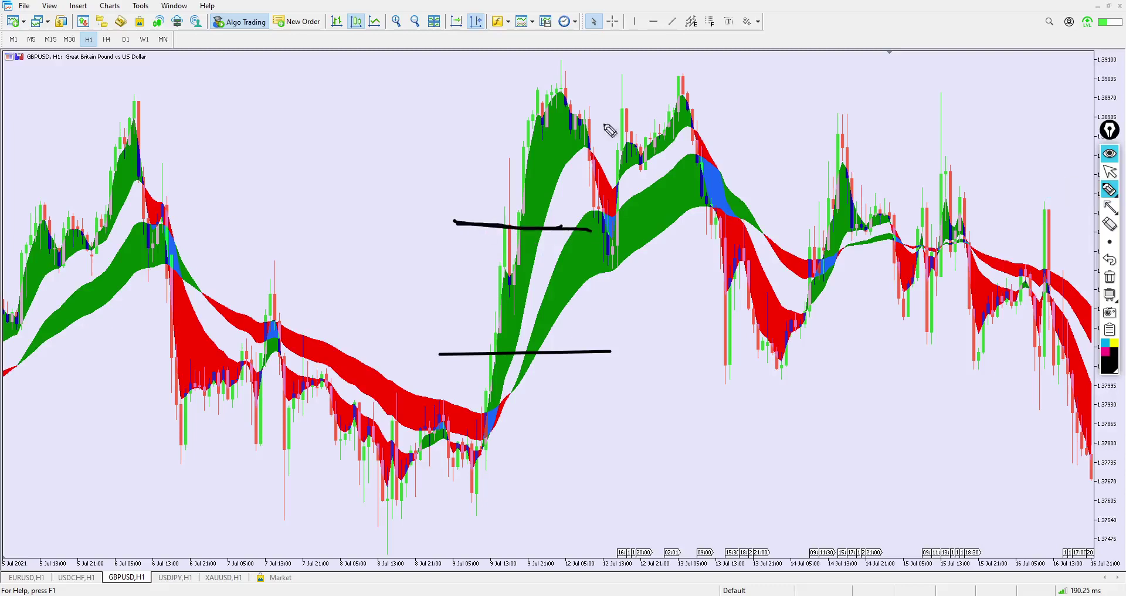
mouse_move(522, 95)
left_mouse_down()
mouse_move(597, 101)
mouse_move(583, 99)
left_mouse_up()
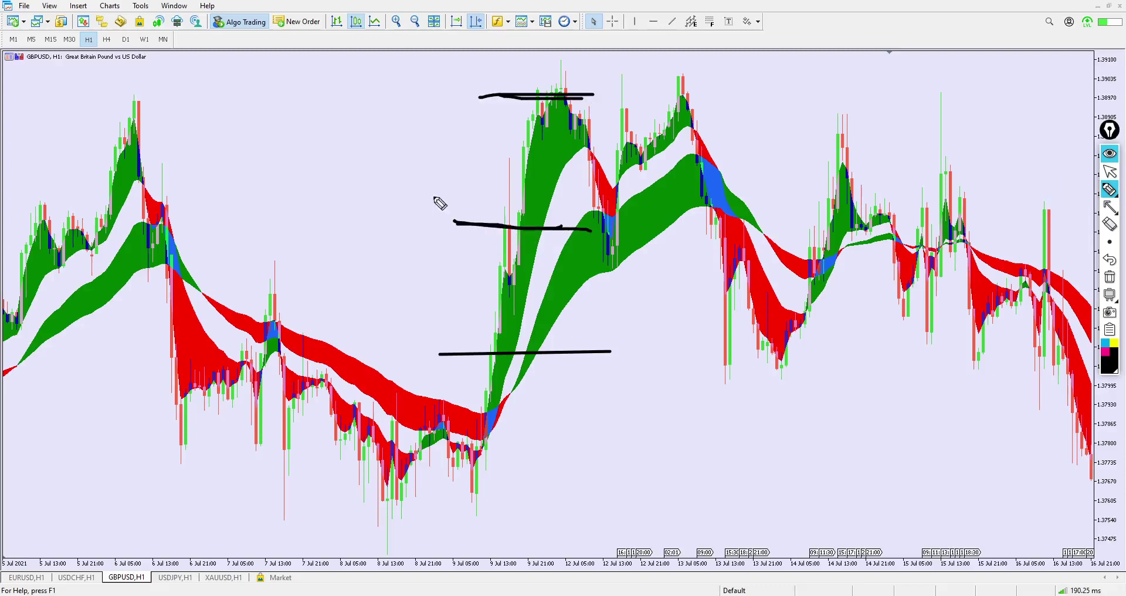
left_click_drag(431, 204, 431, 226)
mouse_move(429, 83)
left_mouse_down()
mouse_move(450, 96)
mouse_move(433, 109)
mouse_move(466, 103)
left_mouse_up()
Step: Draw arrows following the price rise from the entry line up to level 1 and part of the way toward level 2
key("a")
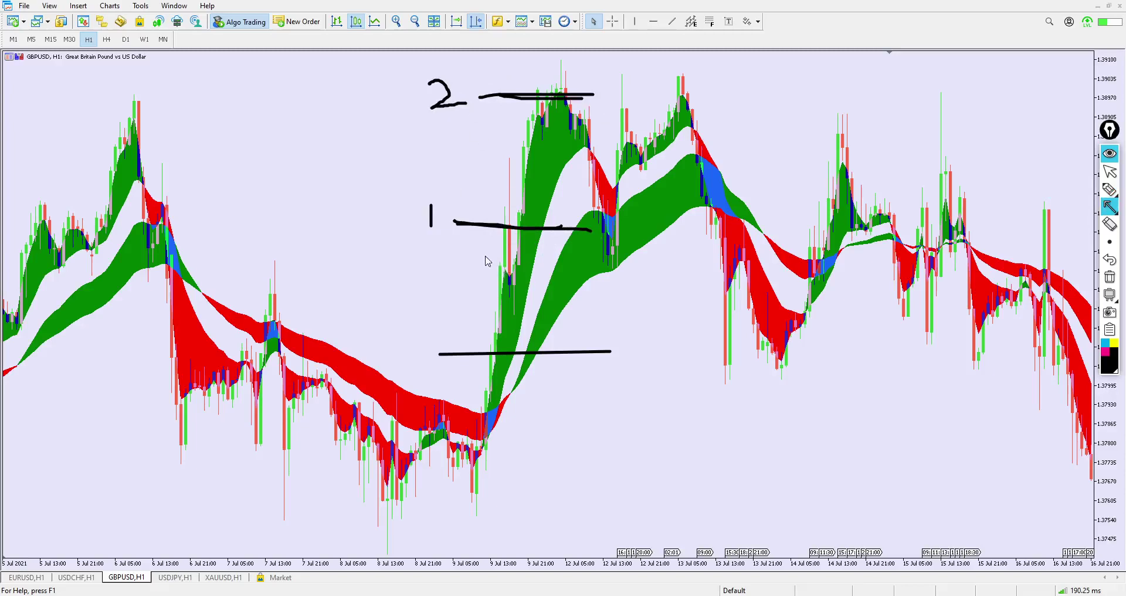
left_click_drag(471, 352, 489, 232)
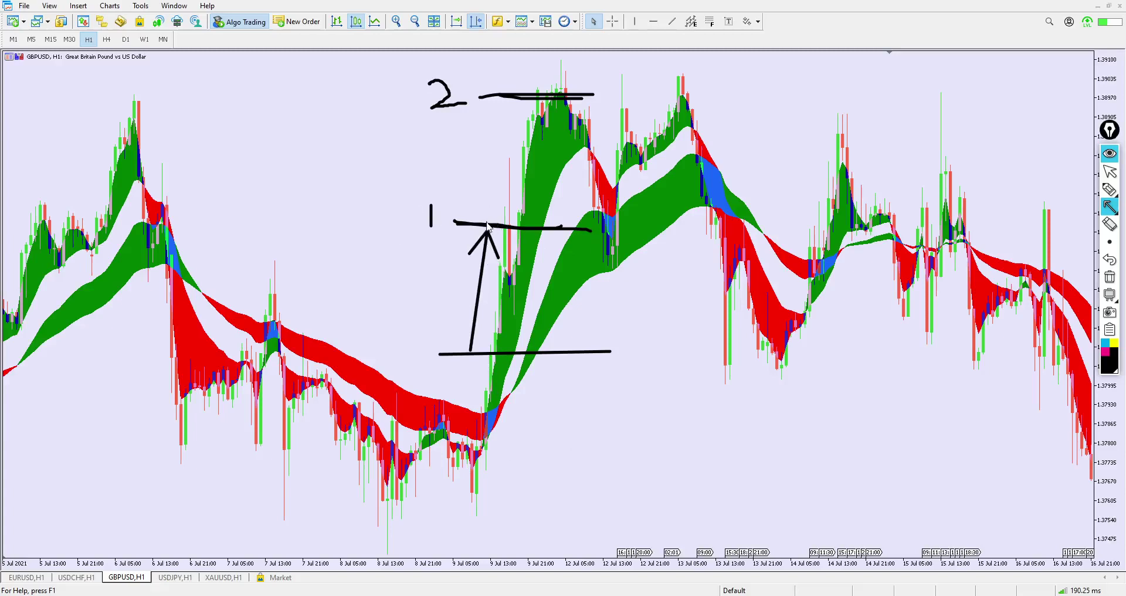
mouse_move(489, 219)
left_mouse_down()
mouse_move(492, 193)
mouse_move(496, 202)
left_mouse_up()
mouse_move(495, 187)
left_mouse_down()
mouse_move(501, 139)
mouse_move(508, 151)
left_mouse_up()
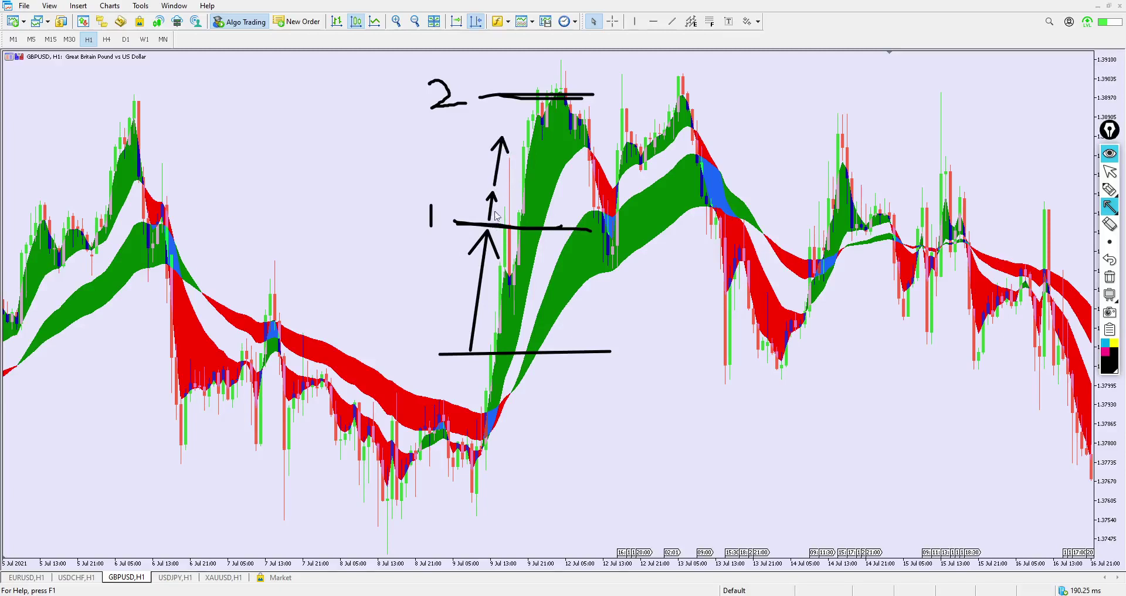
Step: Draw arrows up to level 2 and on to the price peak above it, and clear all annotations from the chart
mouse_move(503, 138)
left_mouse_down()
mouse_move(509, 97)
mouse_move(514, 106)
mouse_move(554, 65)
left_mouse_up()
left_click_drag(537, 63, 556, 69)
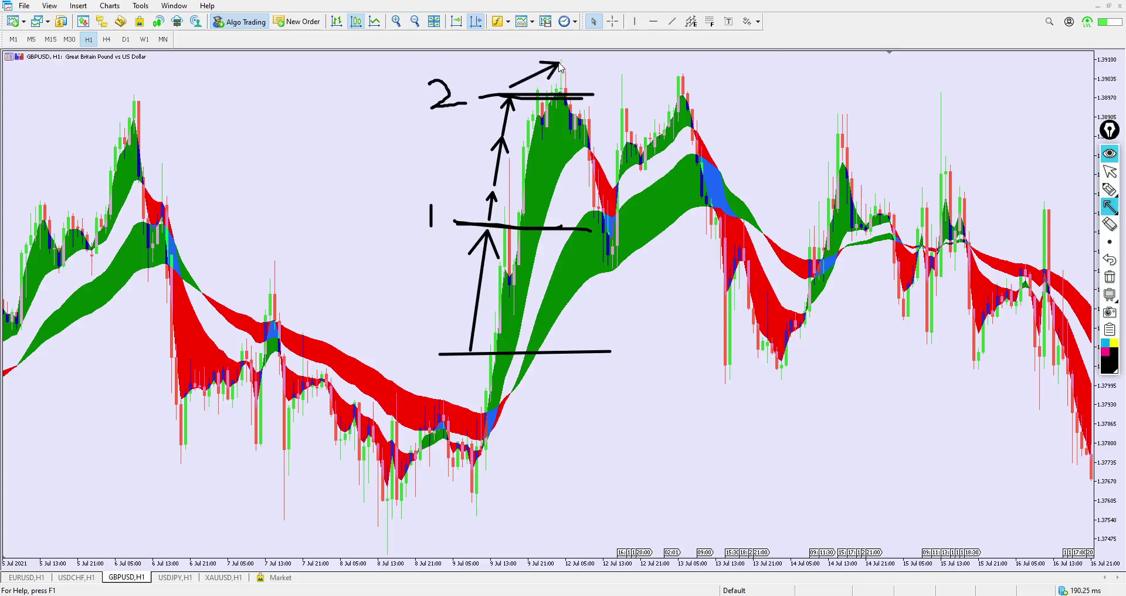
left_click_drag(558, 71, 560, 66)
left_click(1110, 171)
left_click(1109, 277)
Step: Examine the indicator bands on the GBPUSD H1 history back to mid-June 2021 and forward to the latest candles
mouse_move(460, 299)
left_mouse_down()
mouse_move(837, 316)
mouse_move(565, 259)
mouse_move(52, 215)
mouse_move(384, 263)
mouse_move(328, 261)
mouse_move(550, 259)
left_mouse_up()
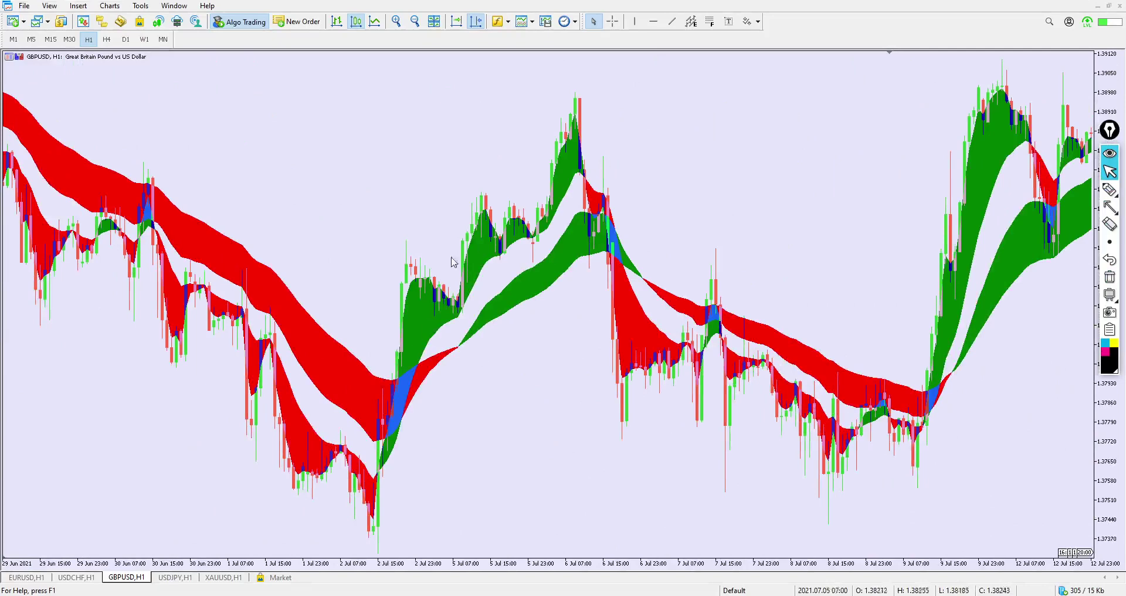
scroll(375, 387, "up", 5)
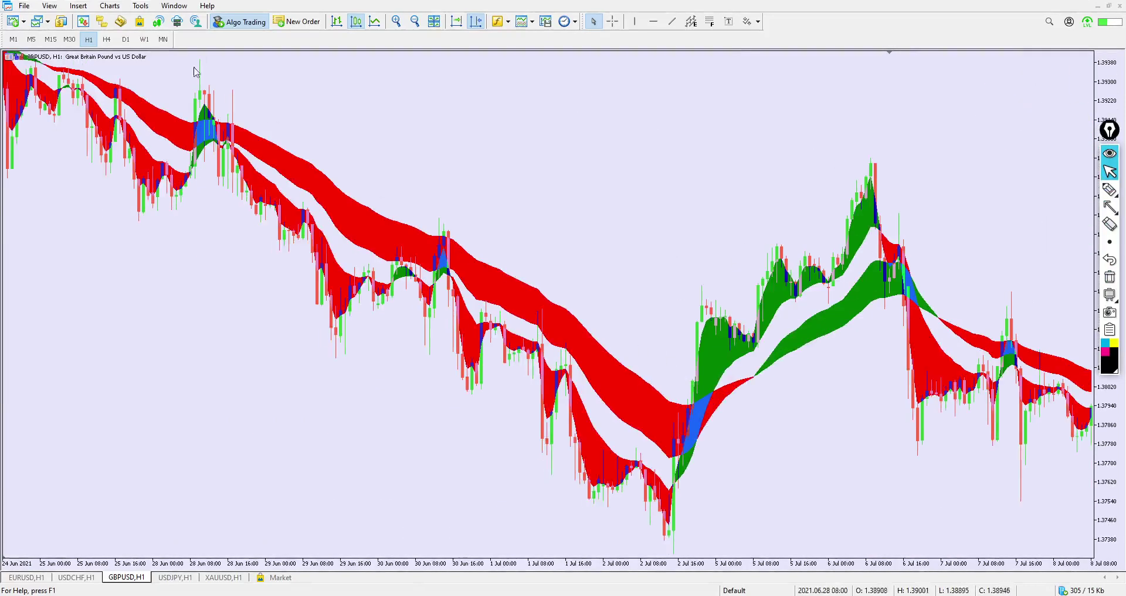
scroll(620, 387, "up", 5)
scroll(498, 332, "up", 6)
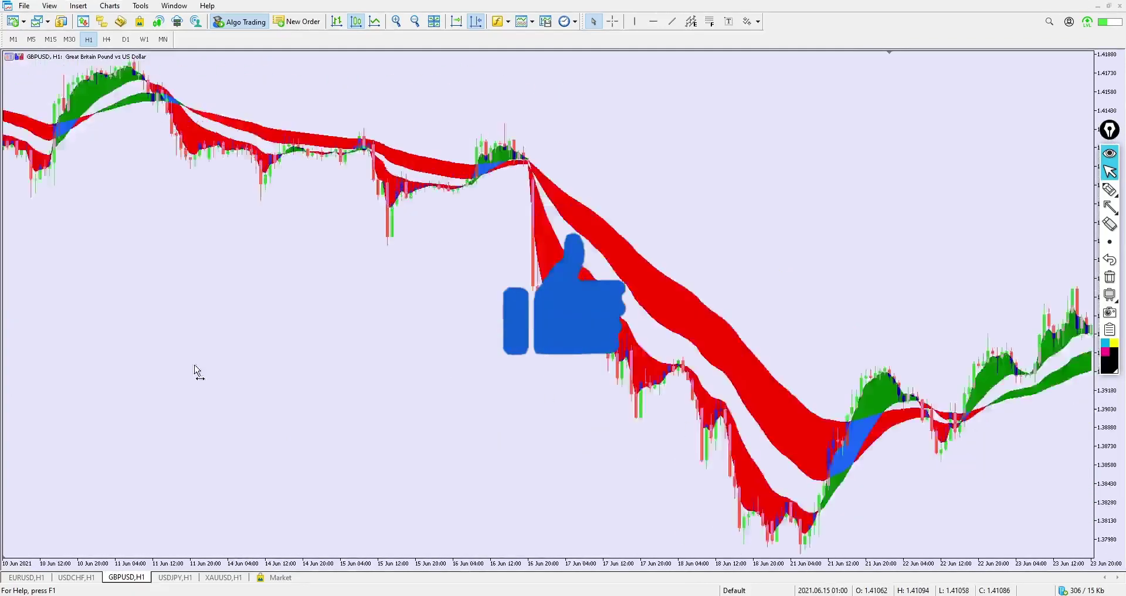
scroll(829, 386, "down", 15)
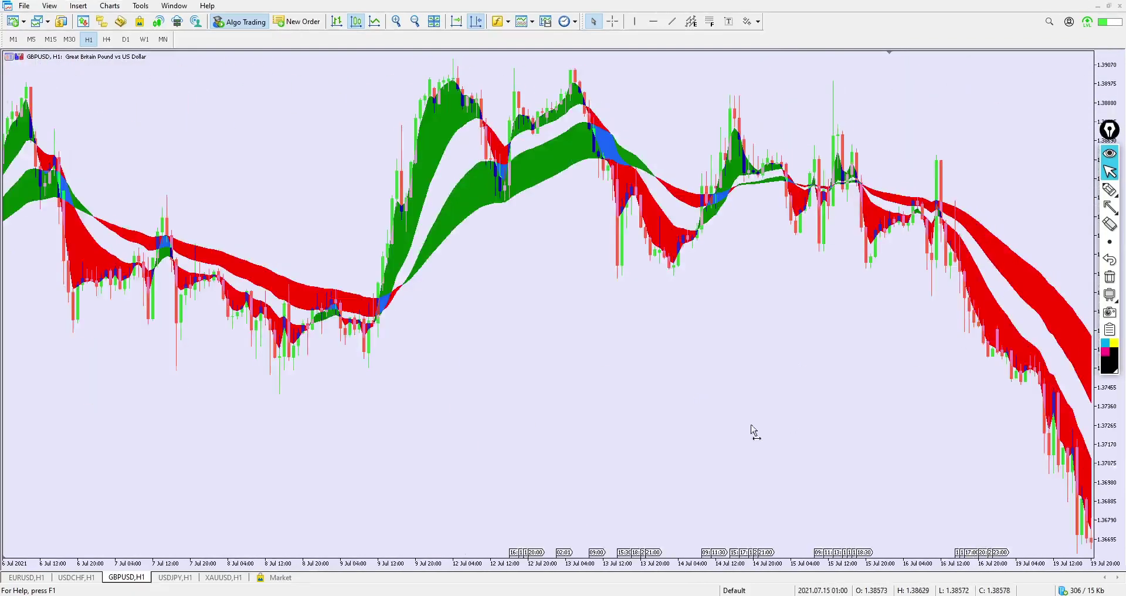
scroll(776, 429, "down", 3)
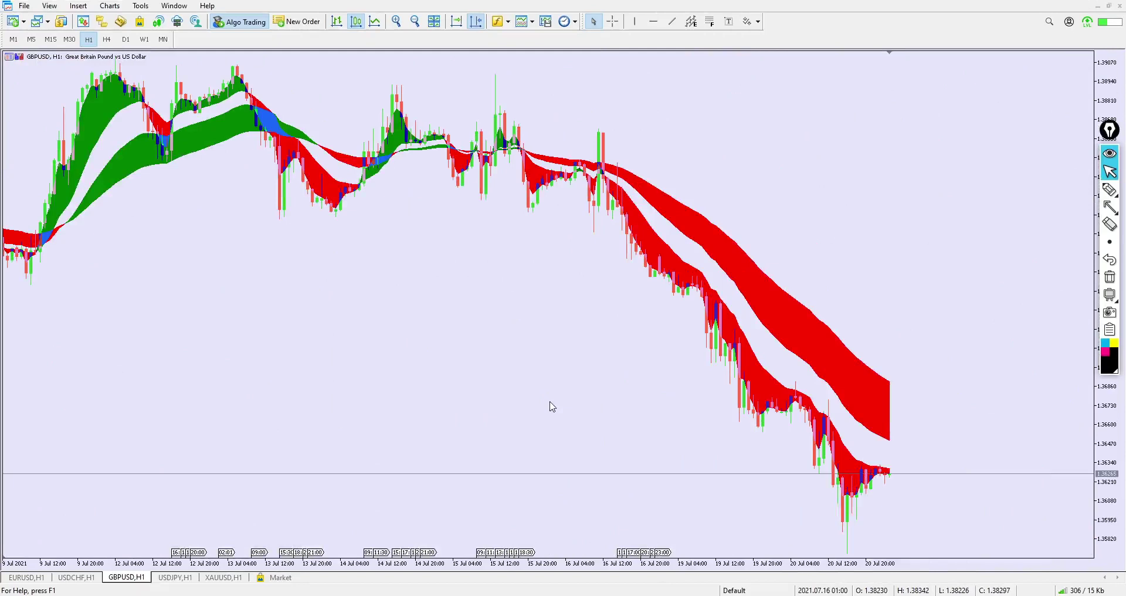